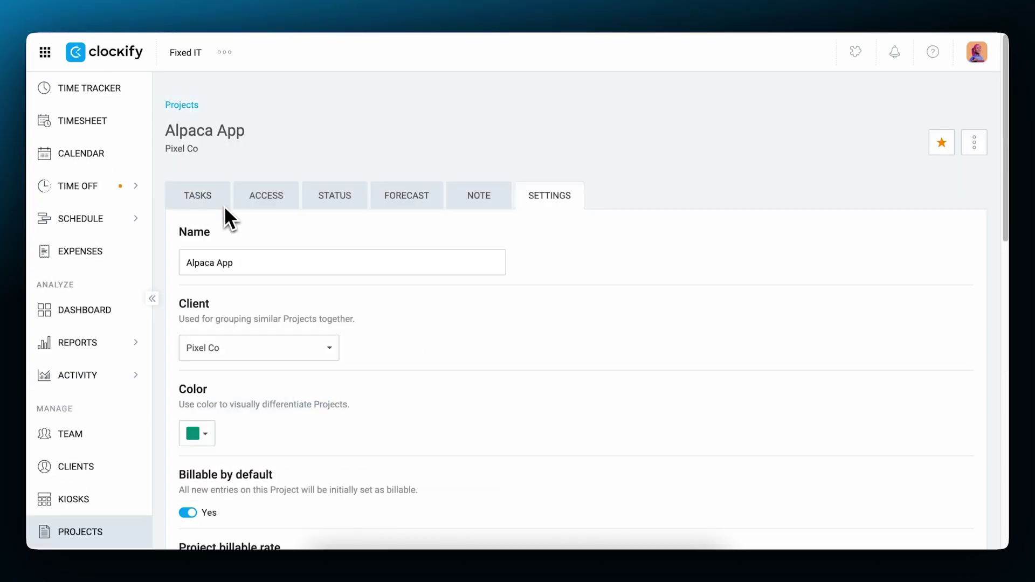
# - Review the Alpaca App tasks and the Other task's hourly rate, then go to Clients
pyautogui.click(217, 202)
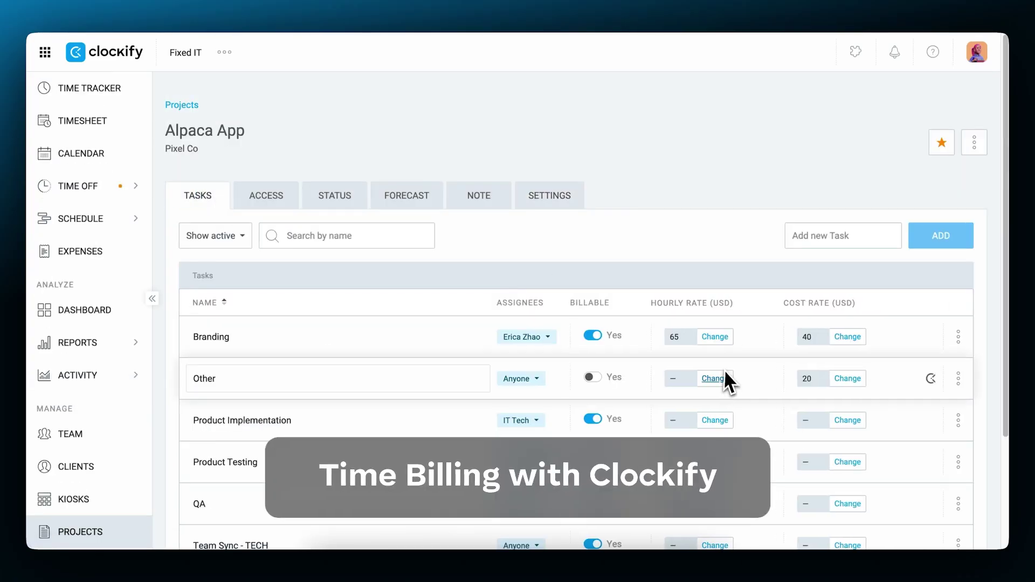
pyautogui.click(712, 420)
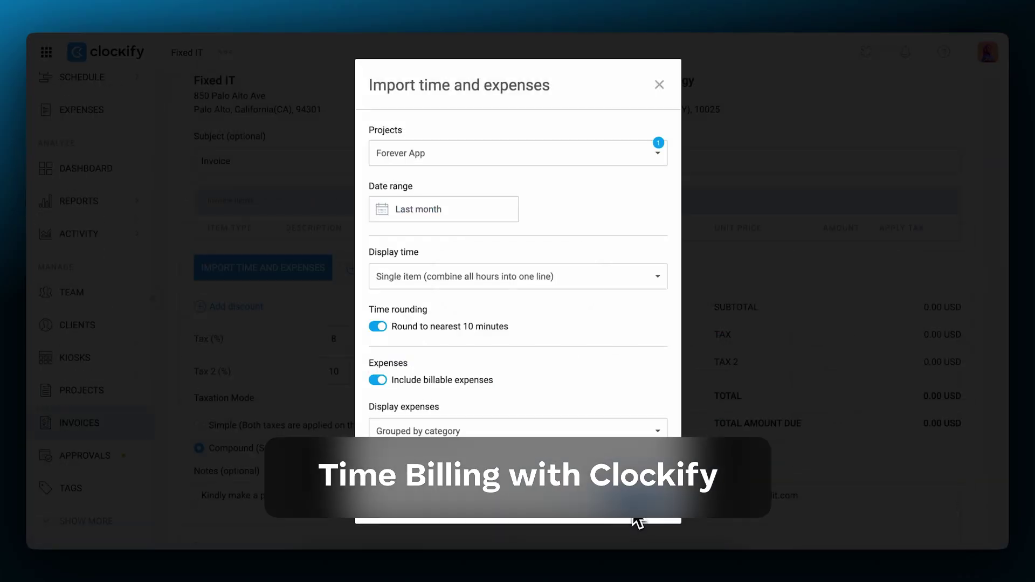
pyautogui.click(640, 522)
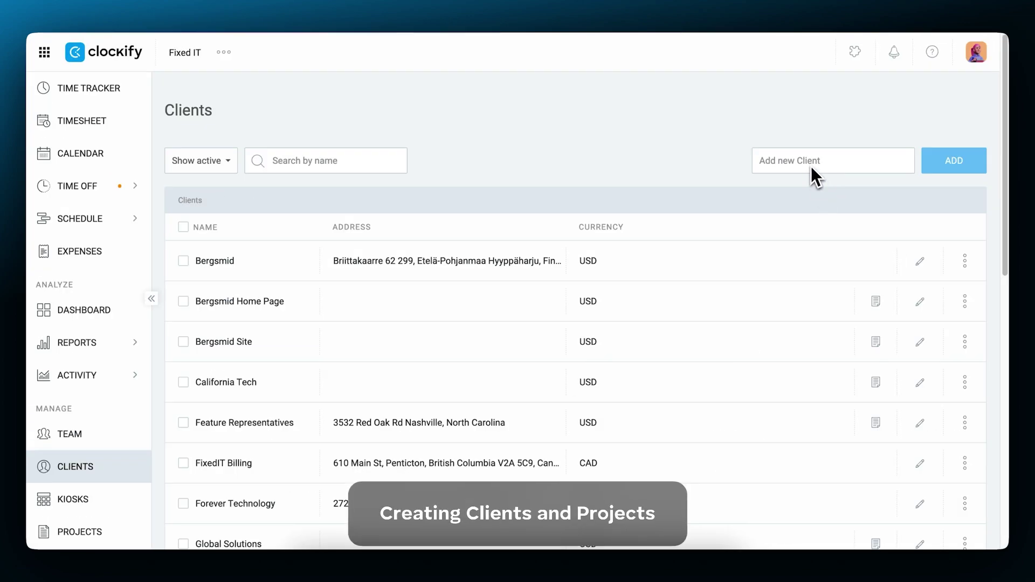
# - Add a new client named Computy Tech
pyautogui.click(810, 165)
pyautogui.write('Computy ')
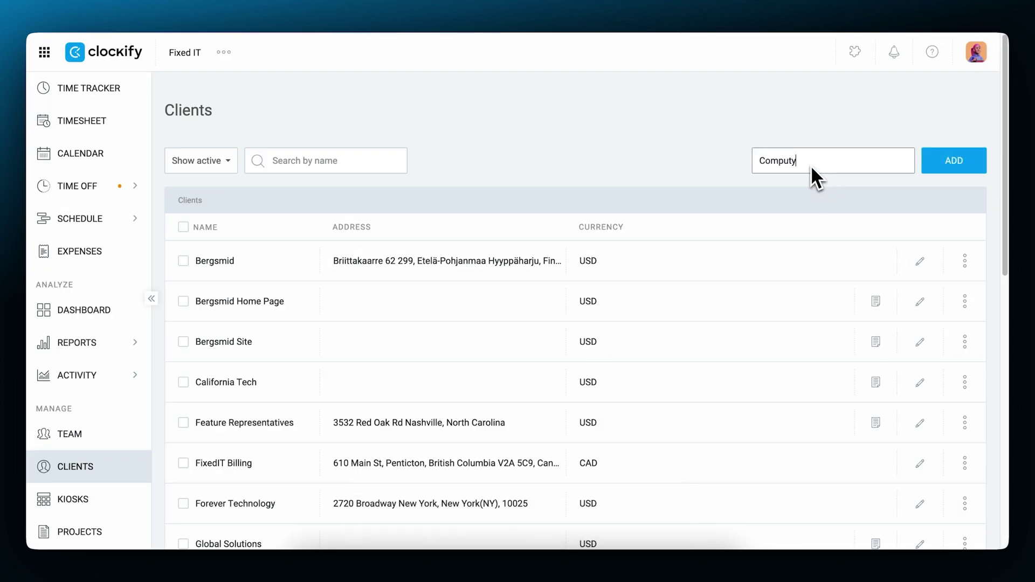
pyautogui.write('Tech')
pyautogui.click(959, 171)
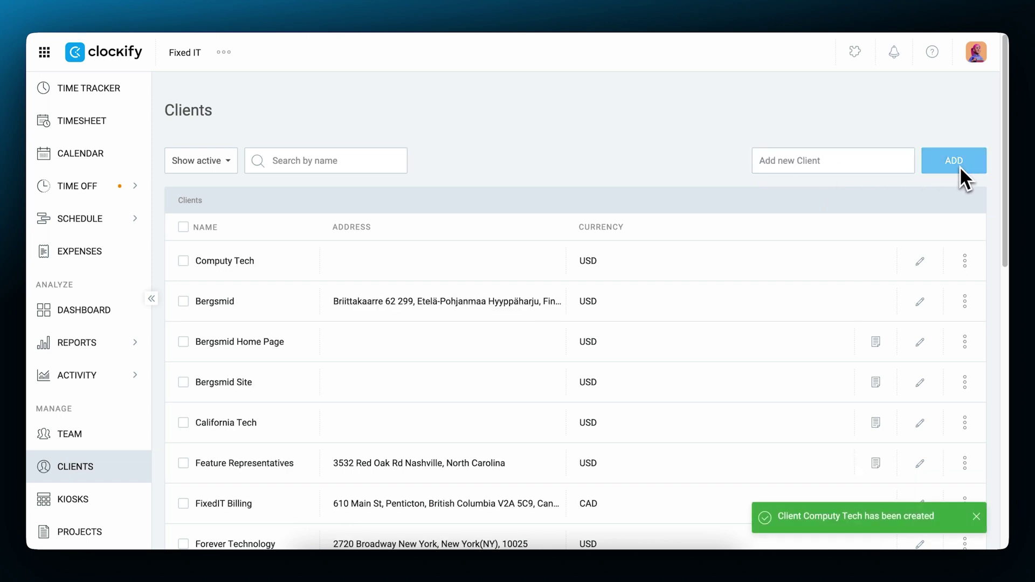
# - Give Computy Tech its e-mail address, pasted postal address and EUR currency, and save
pyautogui.click(920, 261)
pyautogui.click(554, 275)
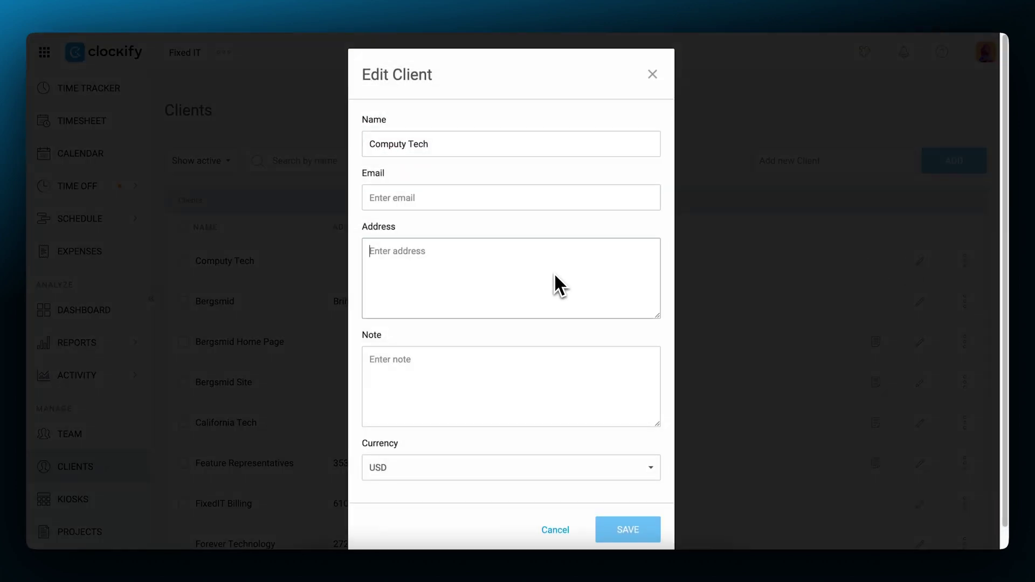
pyautogui.click(541, 203)
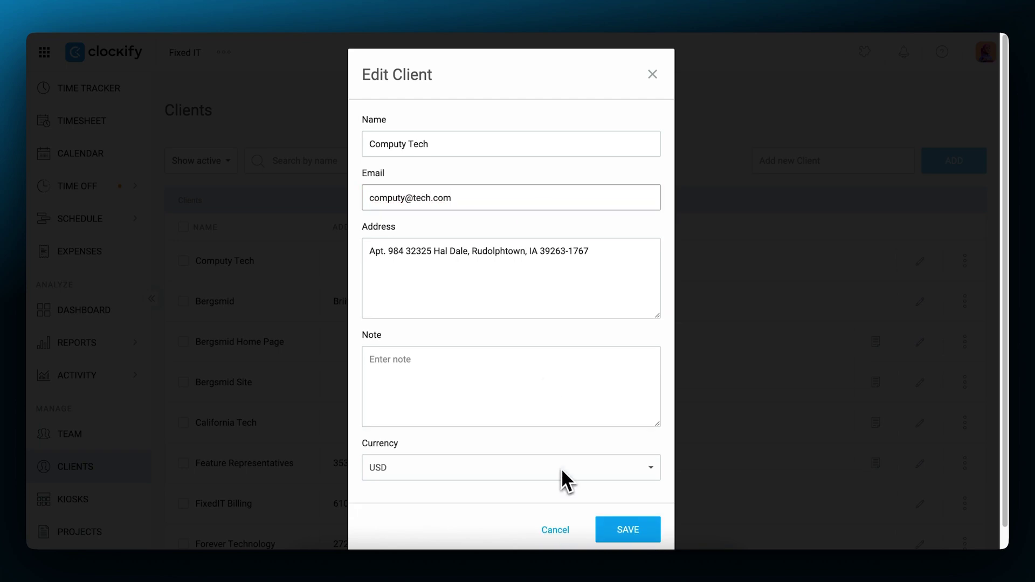
pyautogui.click(561, 469)
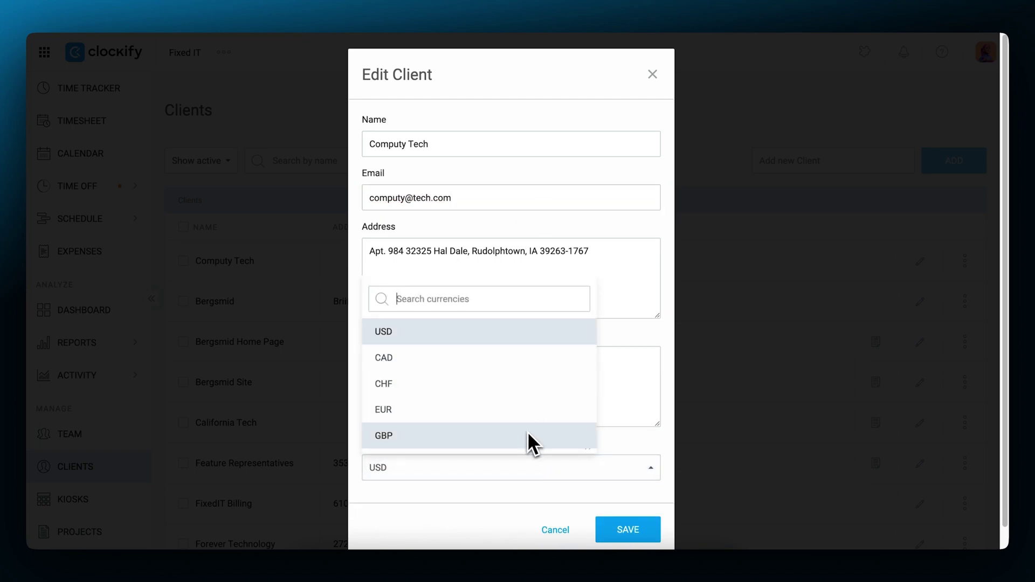
pyautogui.click(635, 450)
pyautogui.click(555, 369)
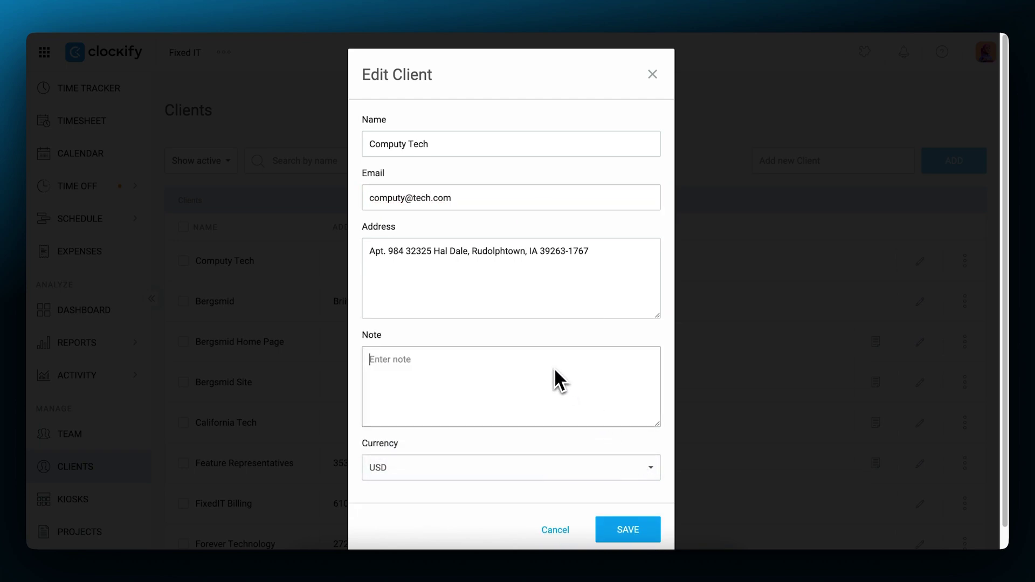
pyautogui.click(639, 529)
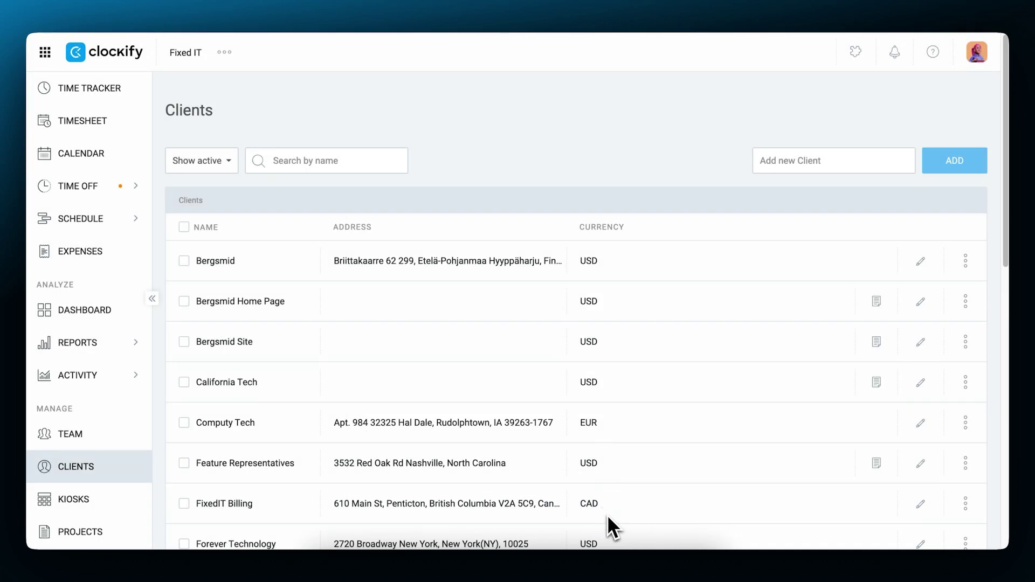
# - Create a teal Alpaca Web App project assigned to client Pixel Co
pyautogui.click(106, 522)
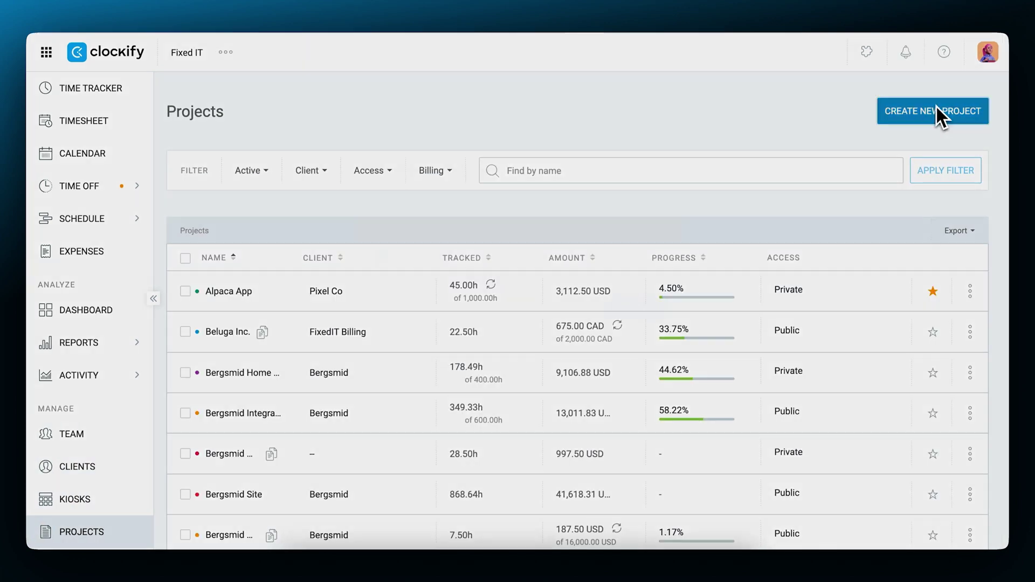
pyautogui.click(936, 110)
pyautogui.click(489, 277)
pyautogui.write('Alpaca Web App')
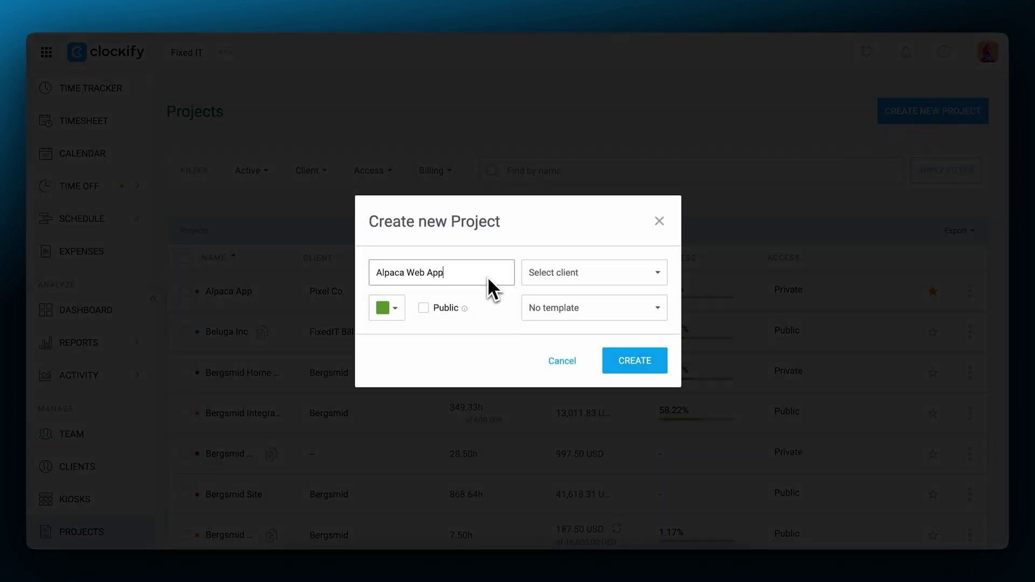
pyautogui.click(397, 312)
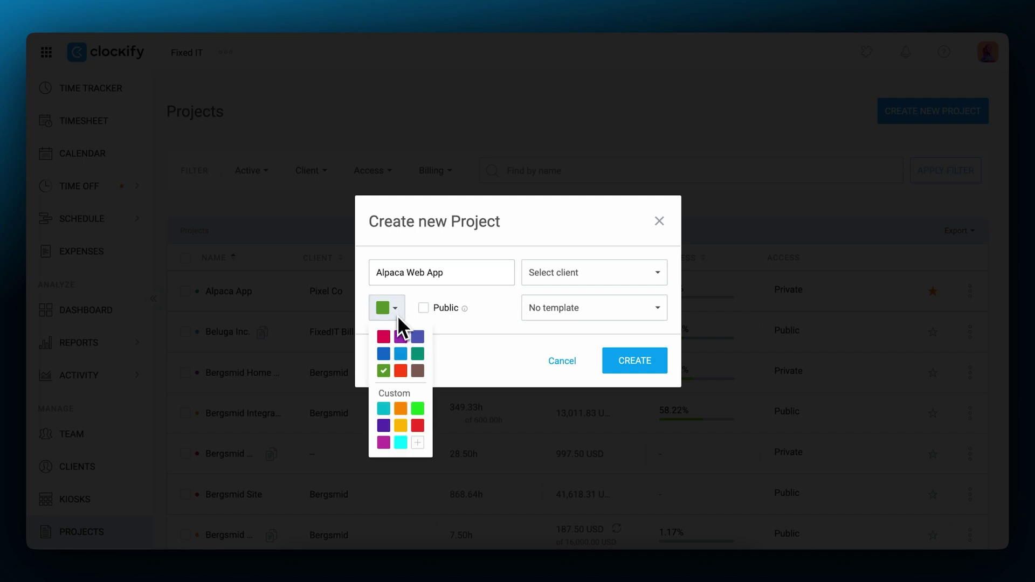
pyautogui.click(417, 354)
pyautogui.click(595, 273)
pyautogui.write('pix')
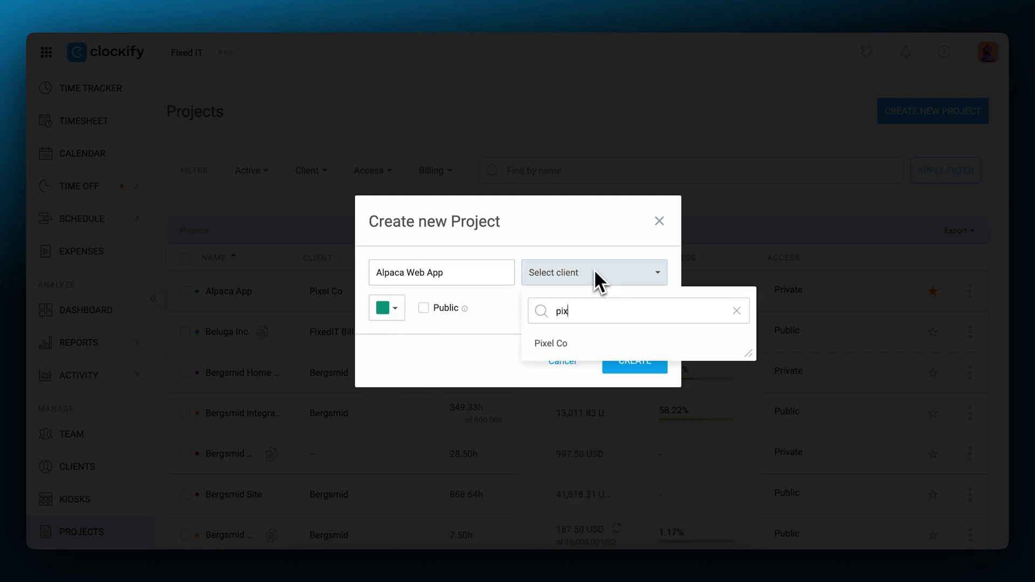
pyautogui.click(554, 344)
pyautogui.click(628, 360)
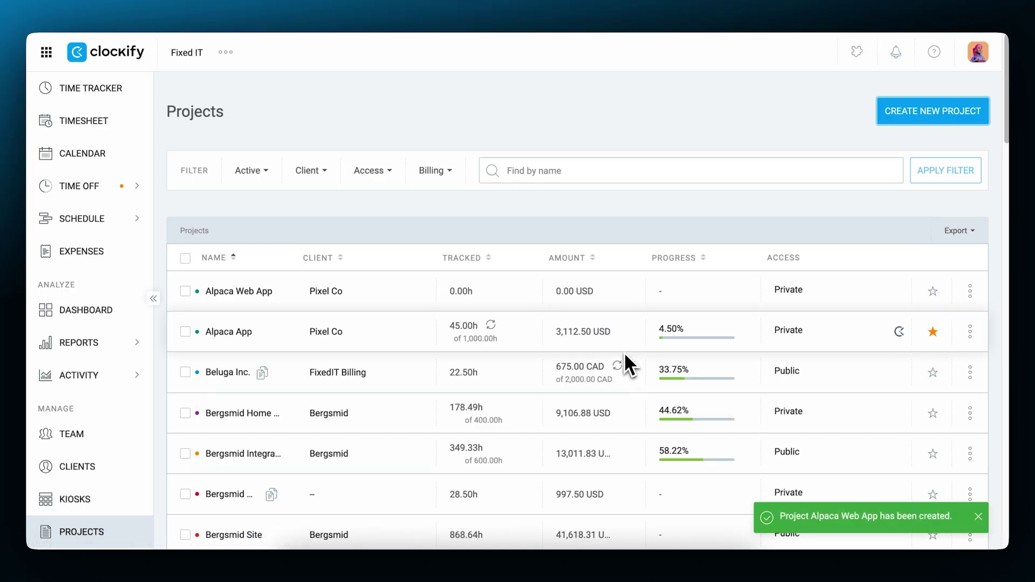
# - Add a non-billable New Web App task to the Alpaca Web App project
pyautogui.click(248, 294)
pyautogui.click(855, 235)
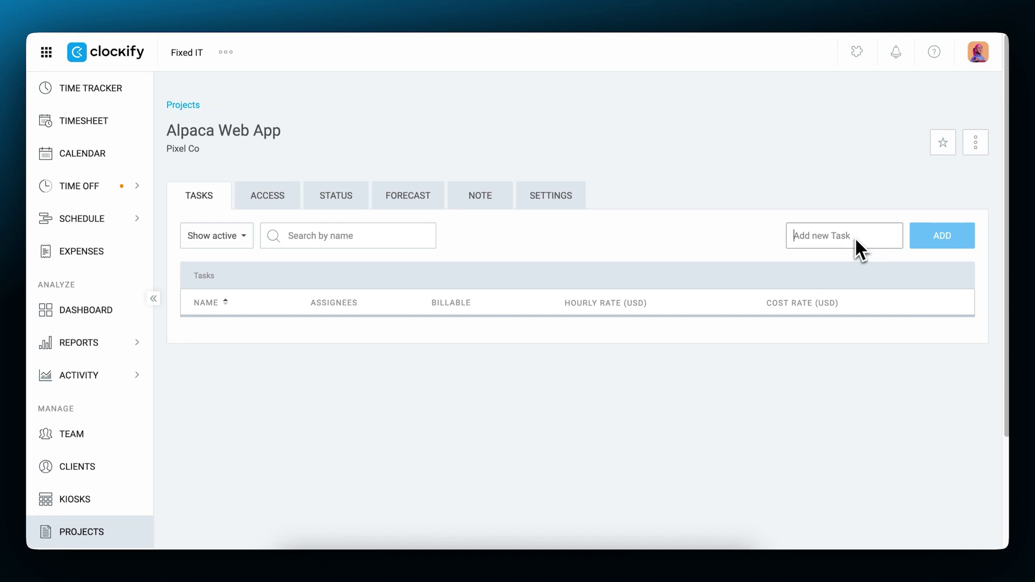
pyautogui.write('New Web App')
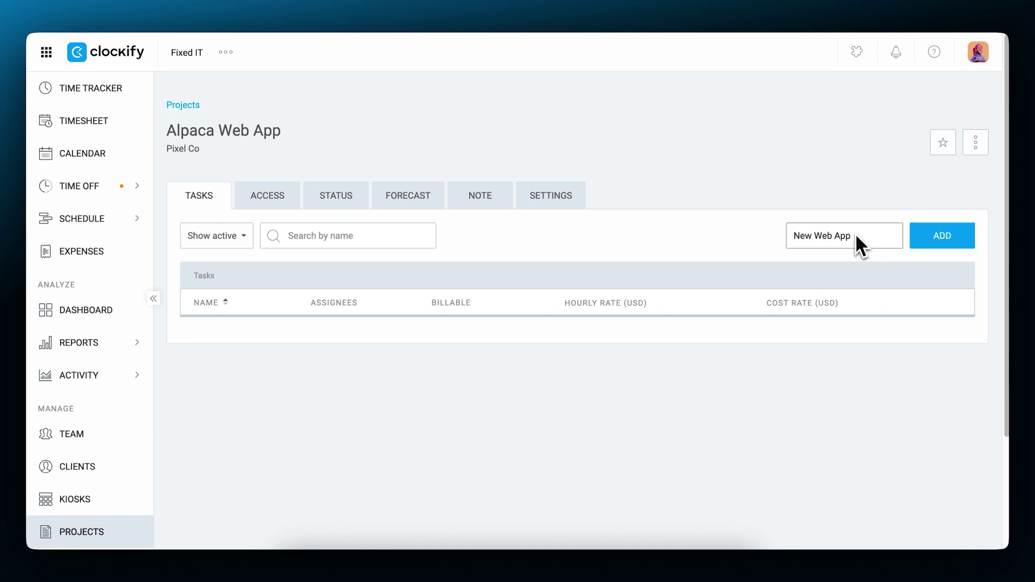
pyautogui.click(943, 240)
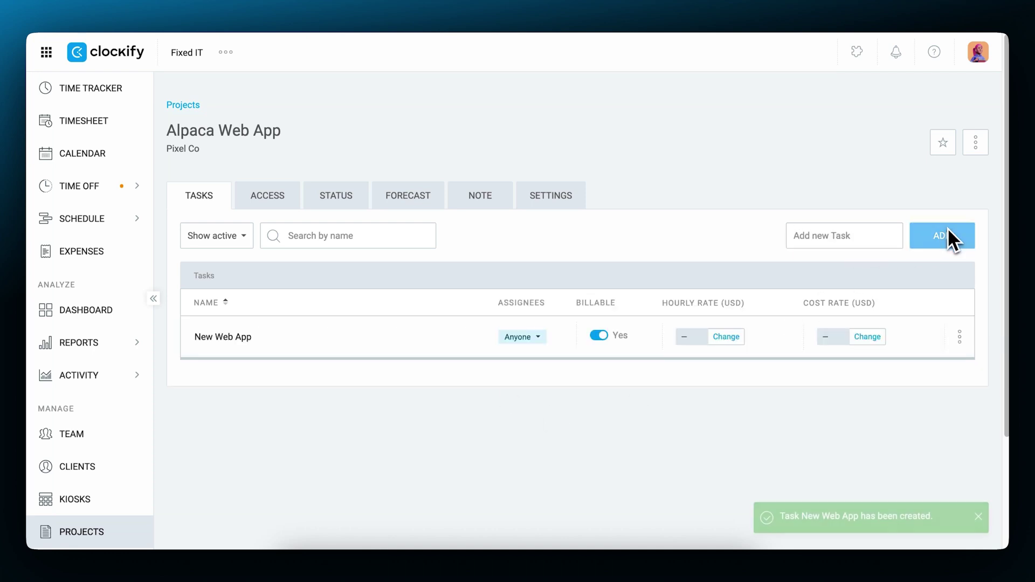
pyautogui.click(539, 340)
pyautogui.scroll(-5, 588, 463)
pyautogui.scroll(5, 604, 503)
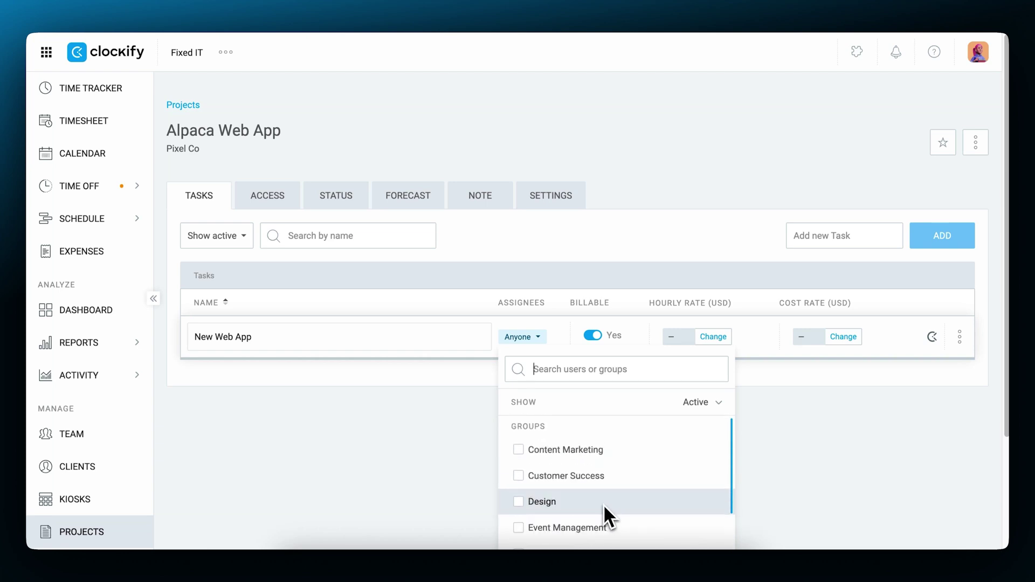
pyautogui.click(737, 442)
pyautogui.click(598, 337)
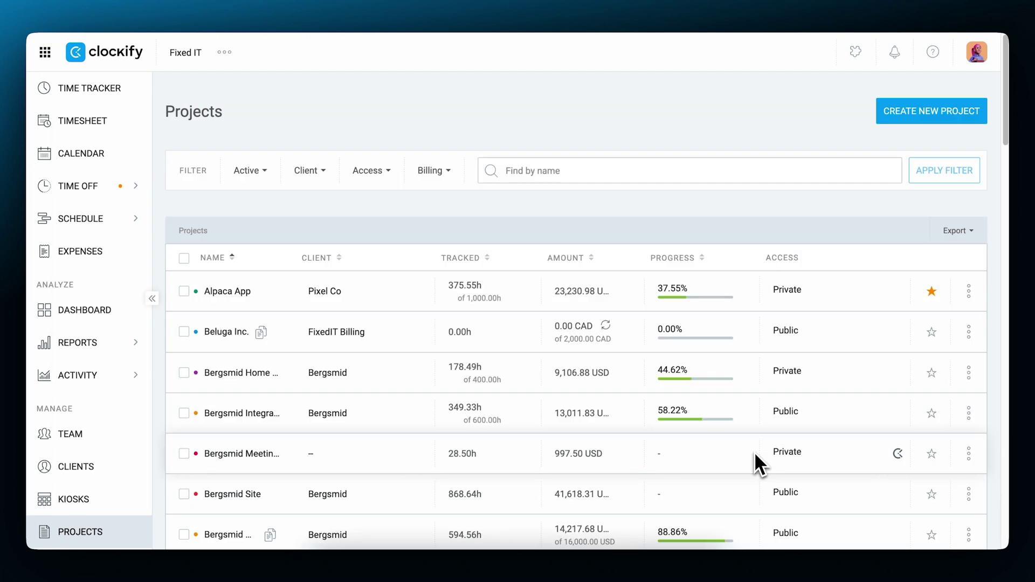
# - Mark Bergsmid Meetings as a template and create a Bergsmid Website project from it
pyautogui.click(969, 454)
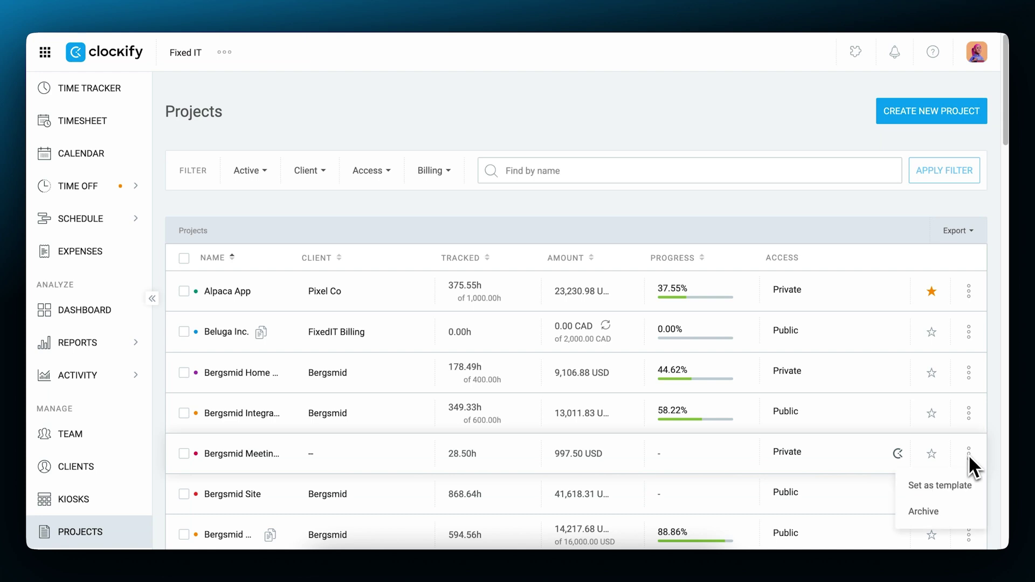
pyautogui.click(950, 481)
pyautogui.click(911, 114)
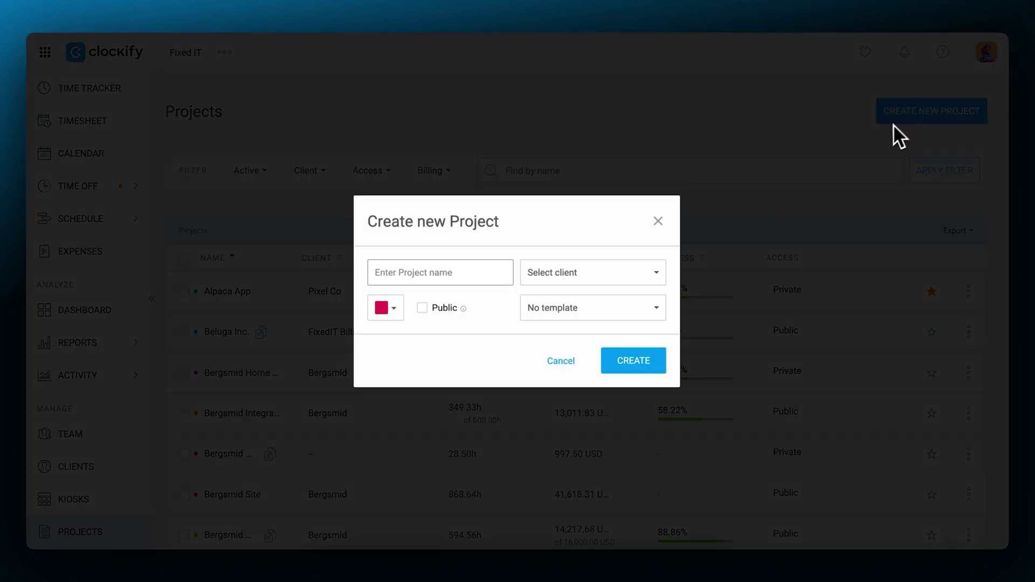
pyautogui.click(657, 311)
pyautogui.click(618, 411)
pyautogui.click(487, 282)
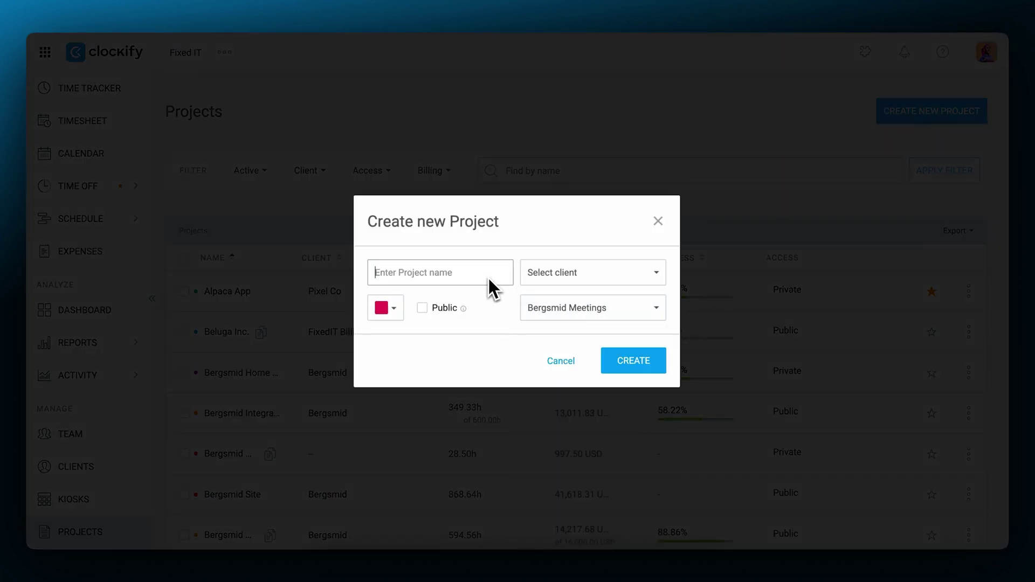
pyautogui.write('Bergsmid Website')
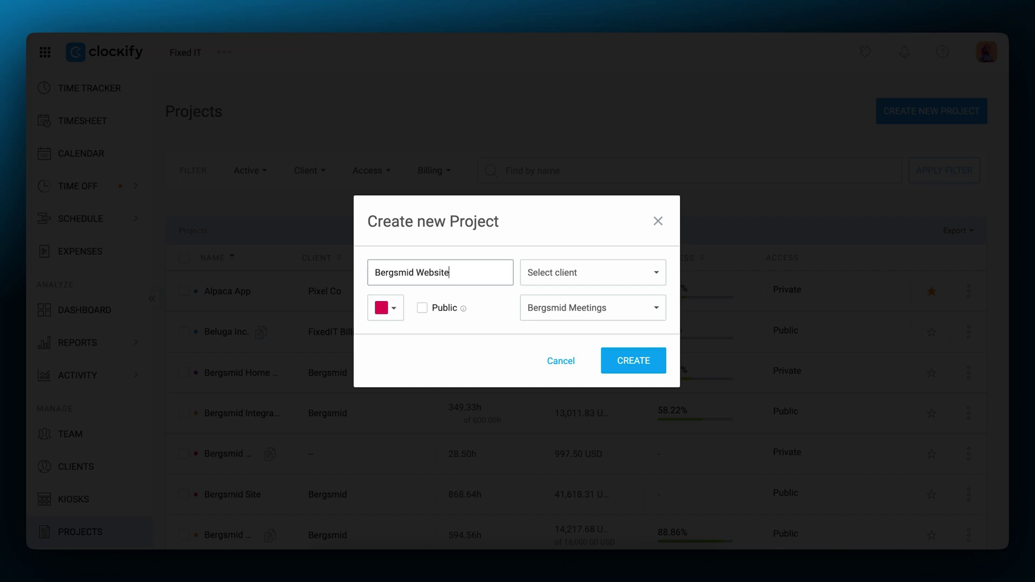
pyautogui.click(653, 363)
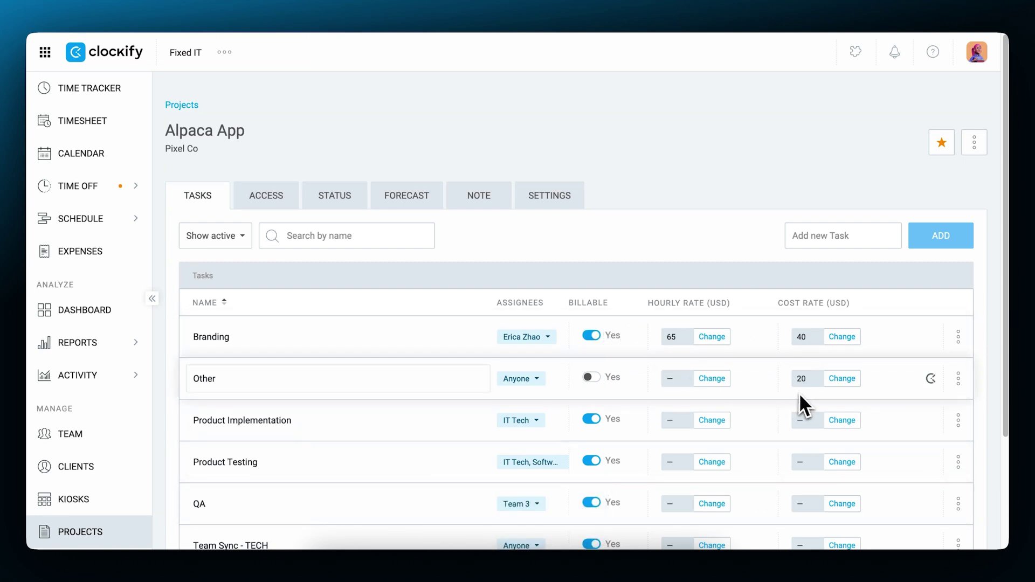
pyautogui.click(842, 384)
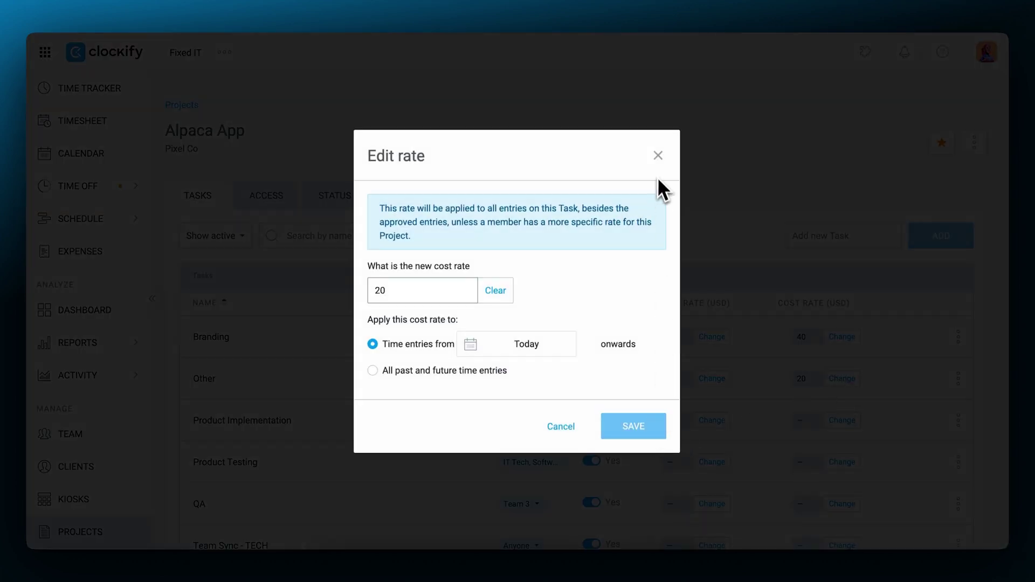
pyautogui.click(658, 155)
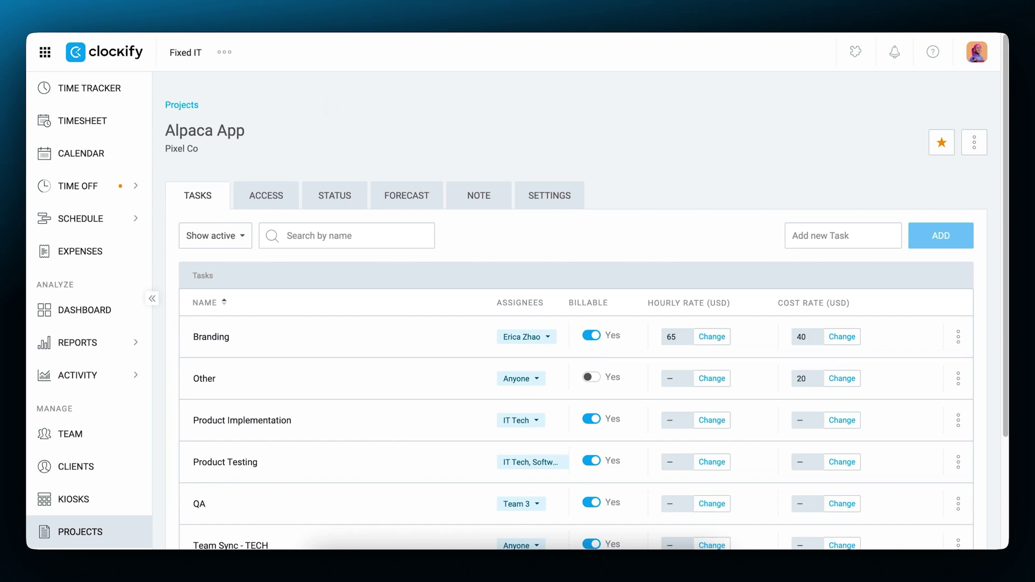
# - Enable task hourly rates in workspace settings, keeping USD currency, and view the Team list
pyautogui.click(224, 51)
pyautogui.click(252, 82)
pyautogui.scroll(-15, 486, 321)
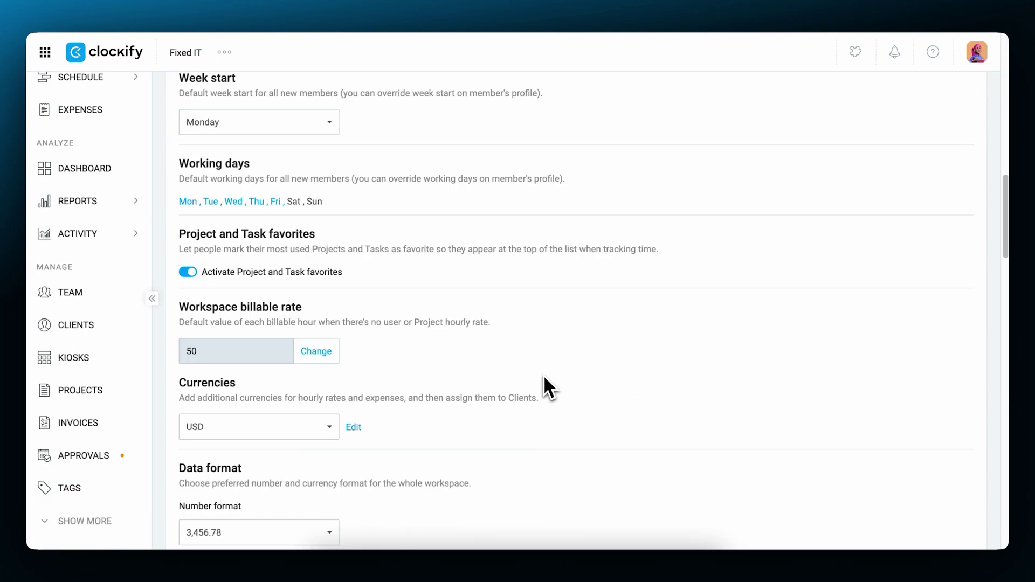
pyautogui.scroll(-4, 545, 378)
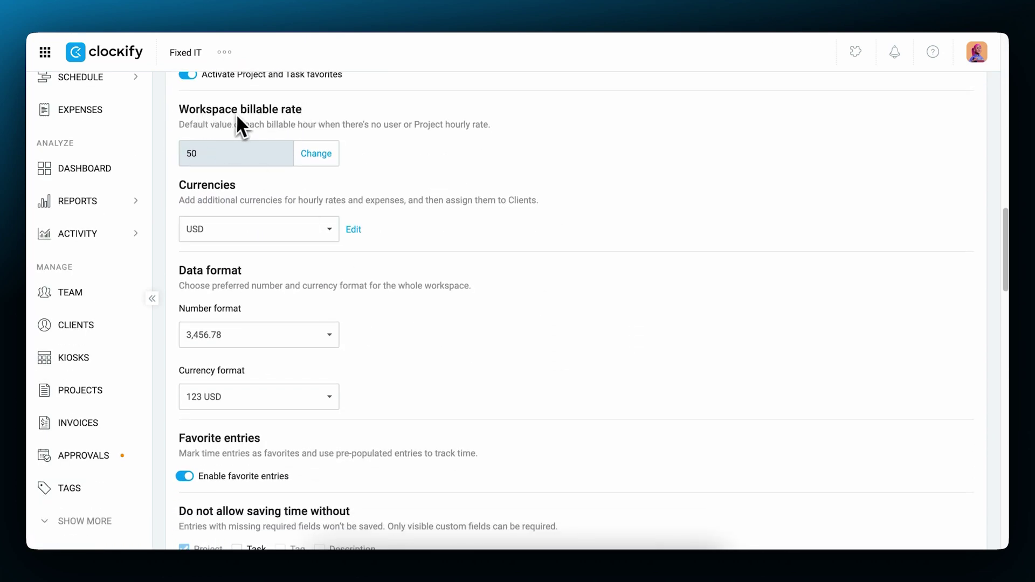
pyautogui.click(335, 232)
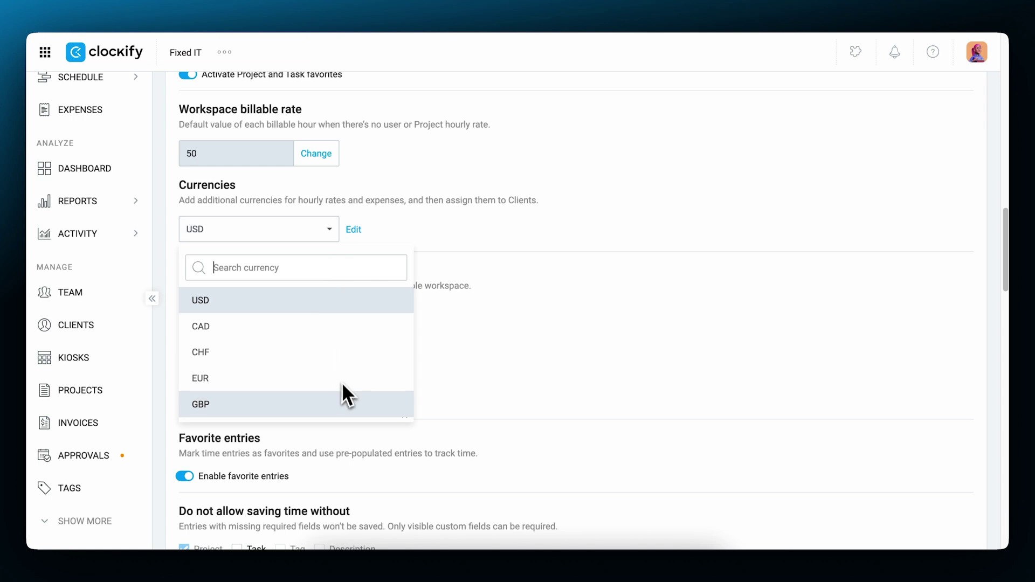
pyautogui.click(404, 222)
pyautogui.scroll(-12, 274, 195)
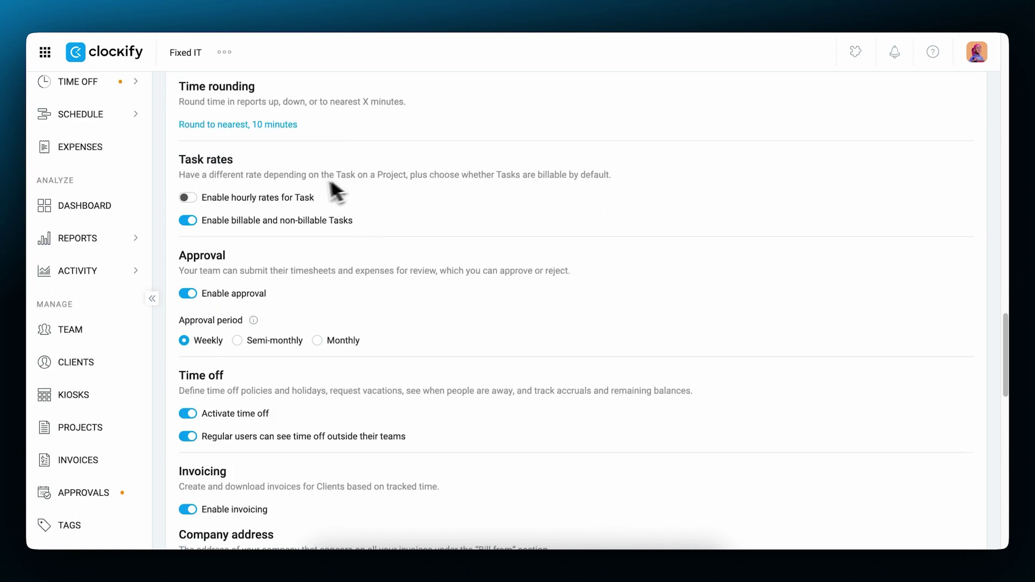
pyautogui.click(188, 197)
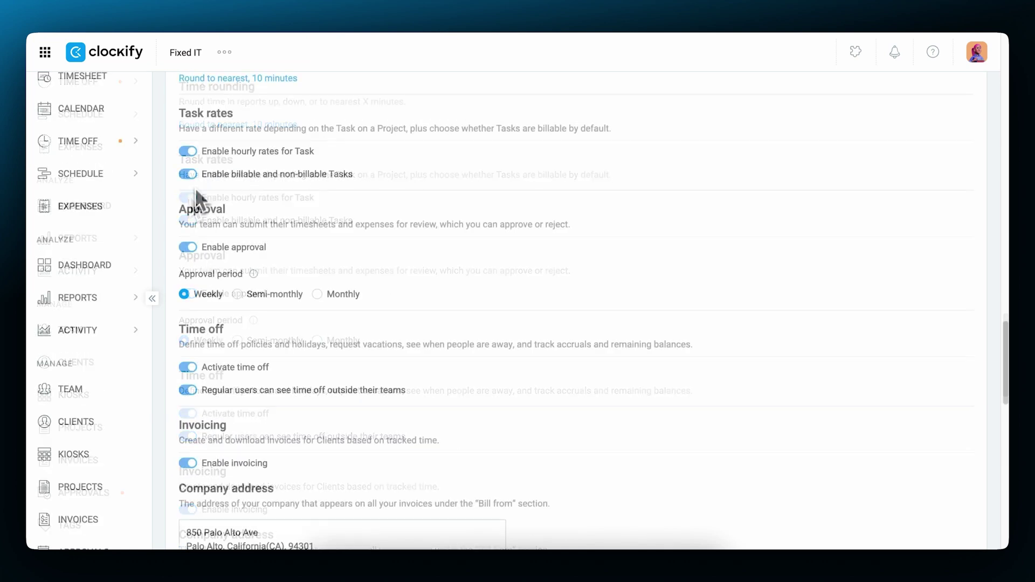
pyautogui.click(98, 377)
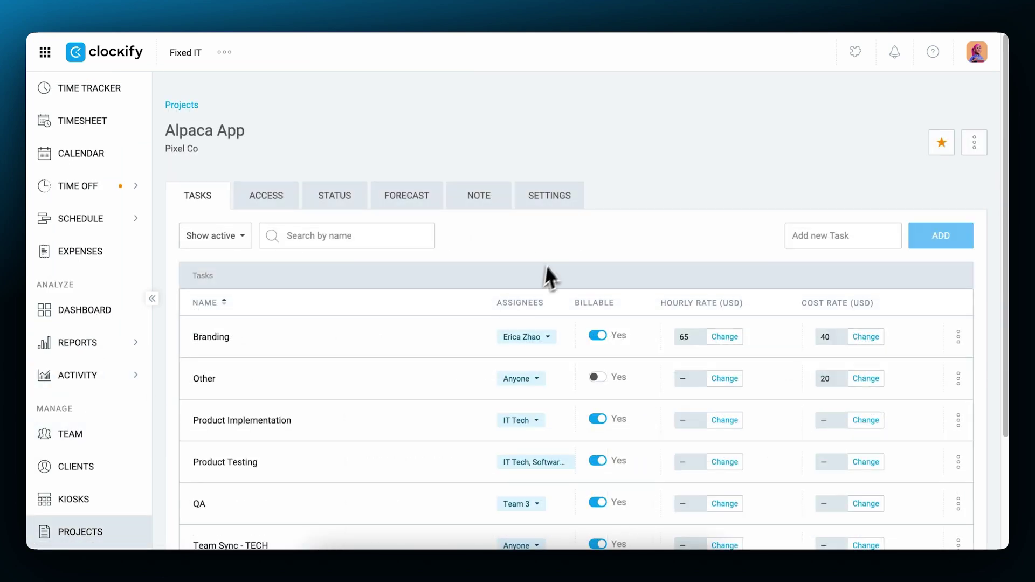
# - Set Alpaca App's Product Implementation task to a 25 USD hourly rate
pyautogui.click(550, 195)
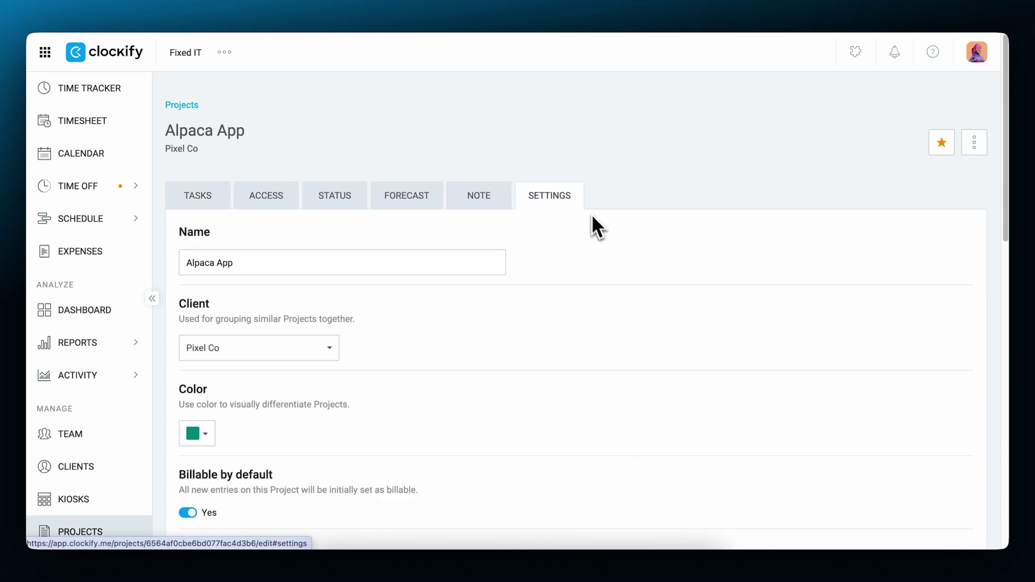
pyautogui.scroll(-6, 490, 403)
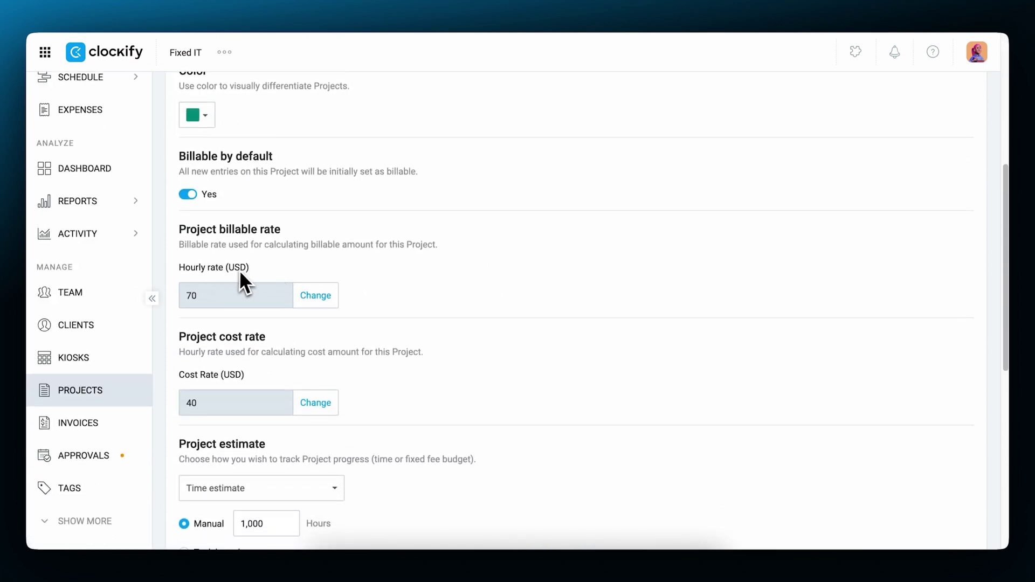
pyautogui.click(319, 295)
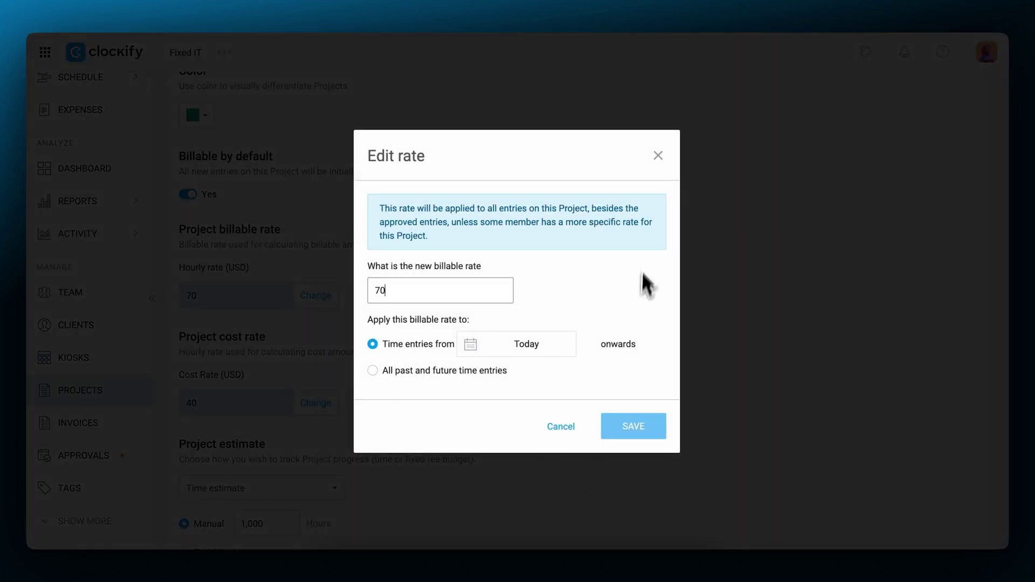
pyautogui.click(656, 155)
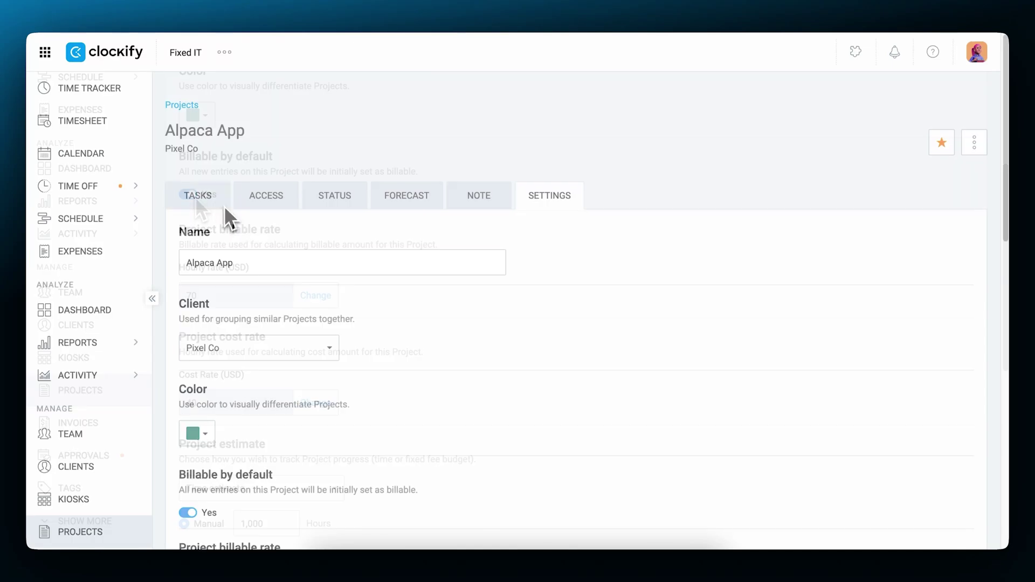
pyautogui.click(216, 199)
pyautogui.click(711, 421)
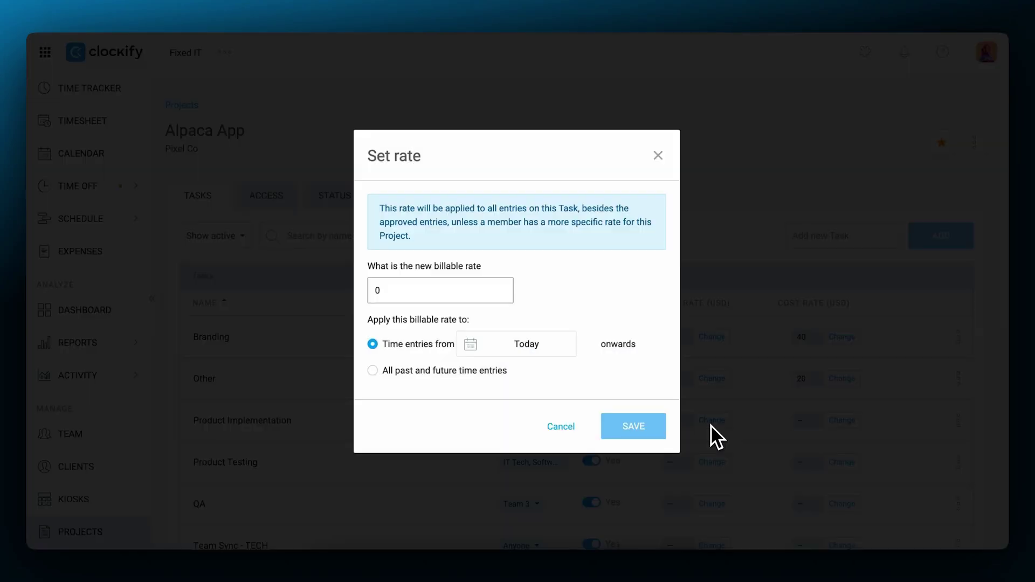
pyautogui.write('25')
pyautogui.click(656, 430)
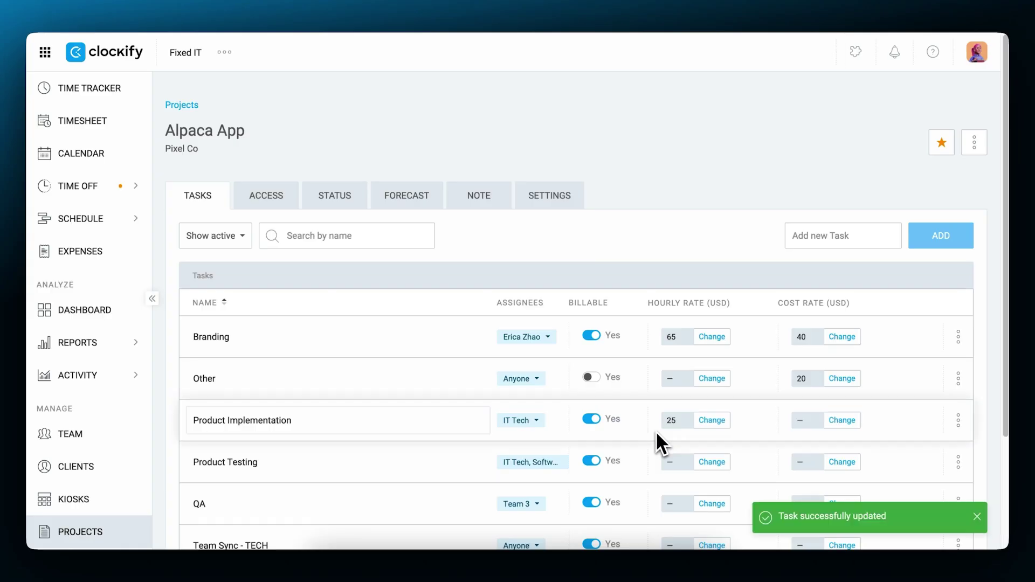
pyautogui.click(273, 197)
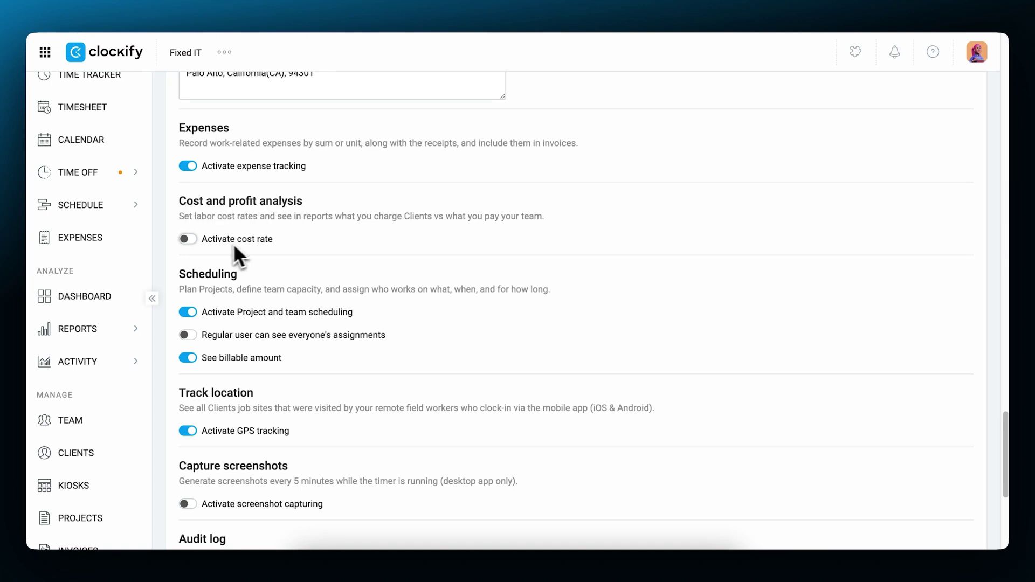
# - Turn on cost rates and change the workspace cost rate to 35
pyautogui.click(188, 239)
pyautogui.click(314, 319)
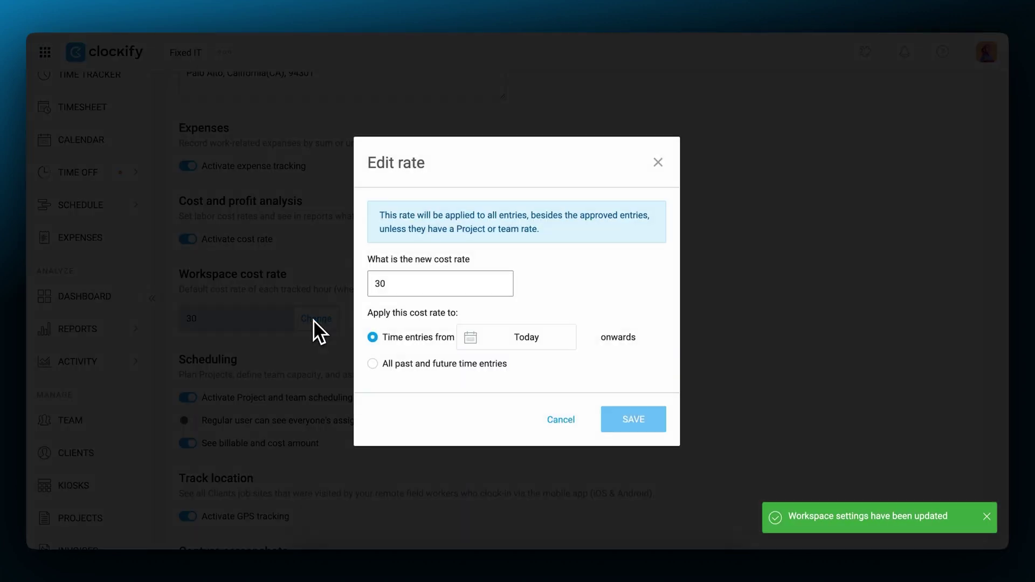
pyautogui.press('BackSpace')
pyautogui.write('5')
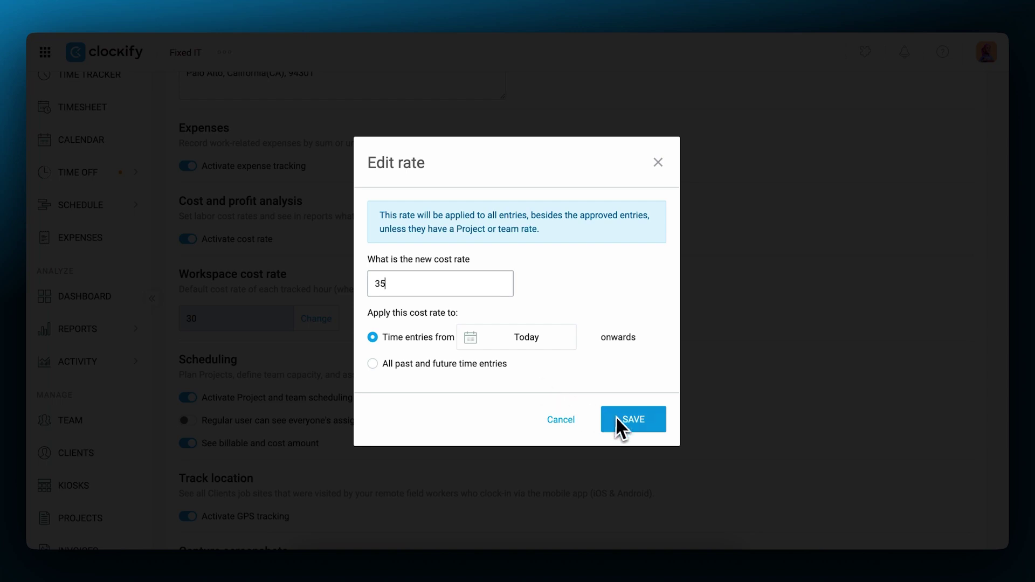
pyautogui.click(617, 416)
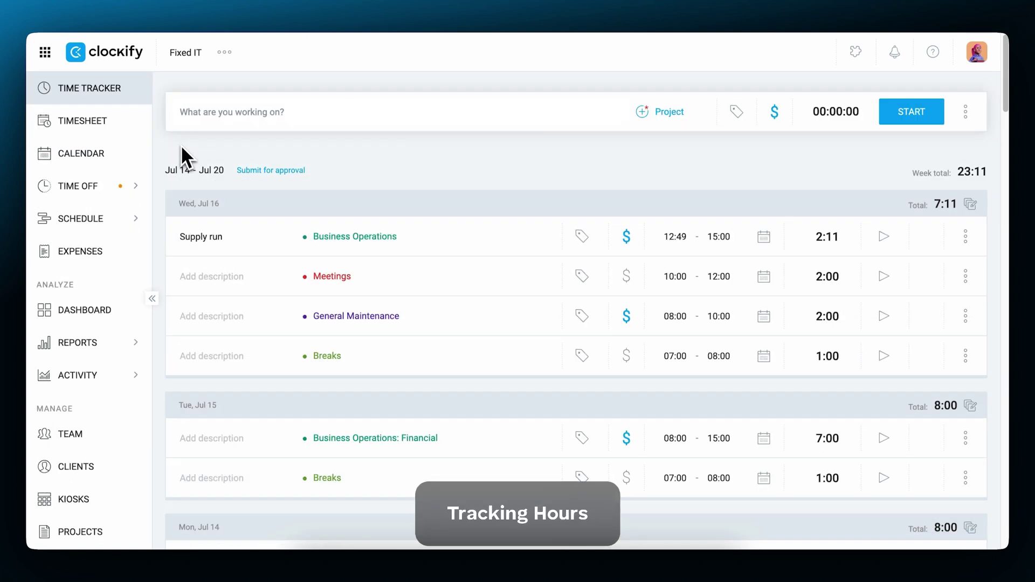
# - Time a Running checks entry on General Maintenance with the start/stop timer
pyautogui.click(208, 112)
pyautogui.write('Running checks')
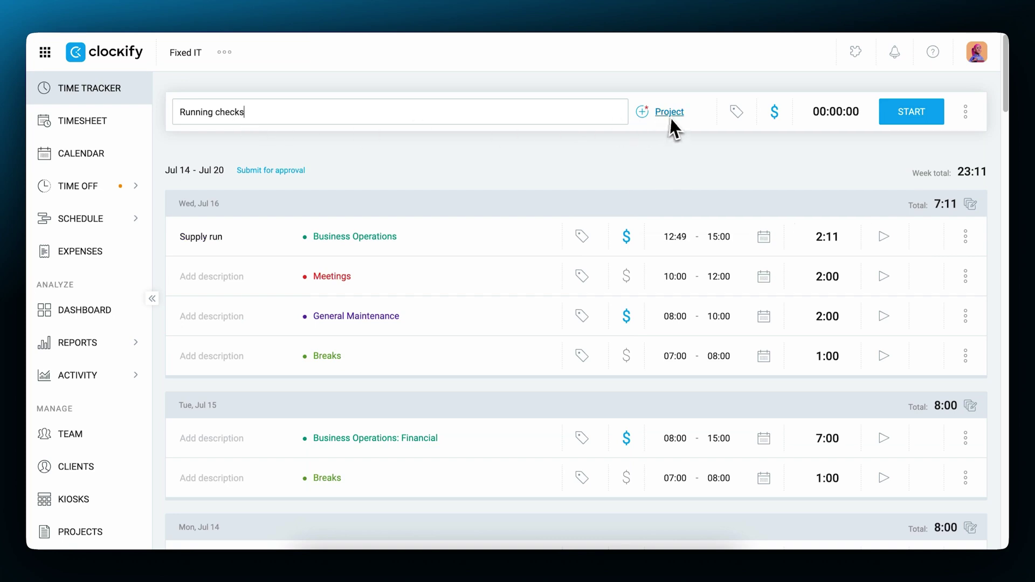
pyautogui.click(672, 120)
pyautogui.scroll(-5, 695, 280)
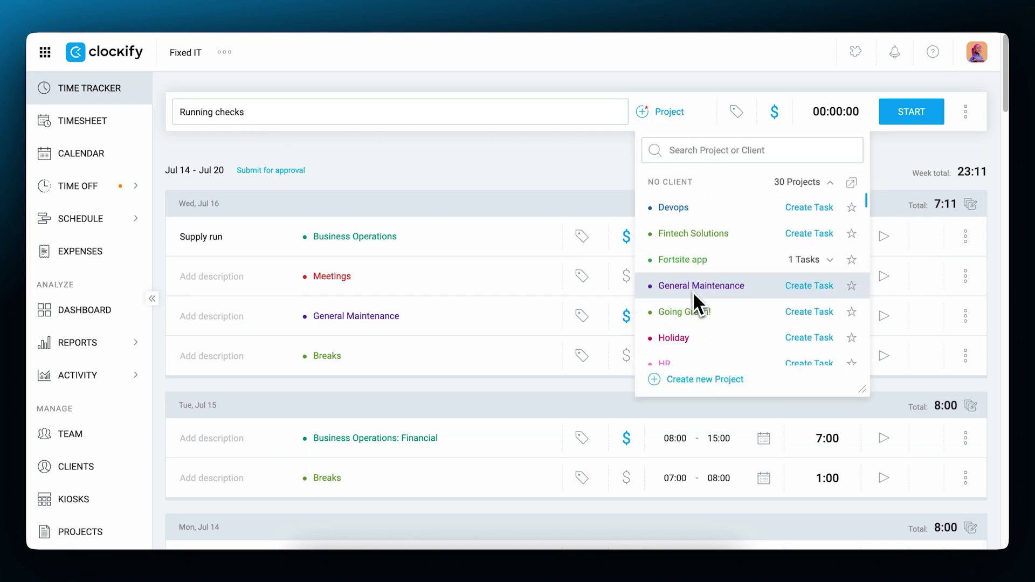
pyautogui.click(694, 293)
pyautogui.click(919, 114)
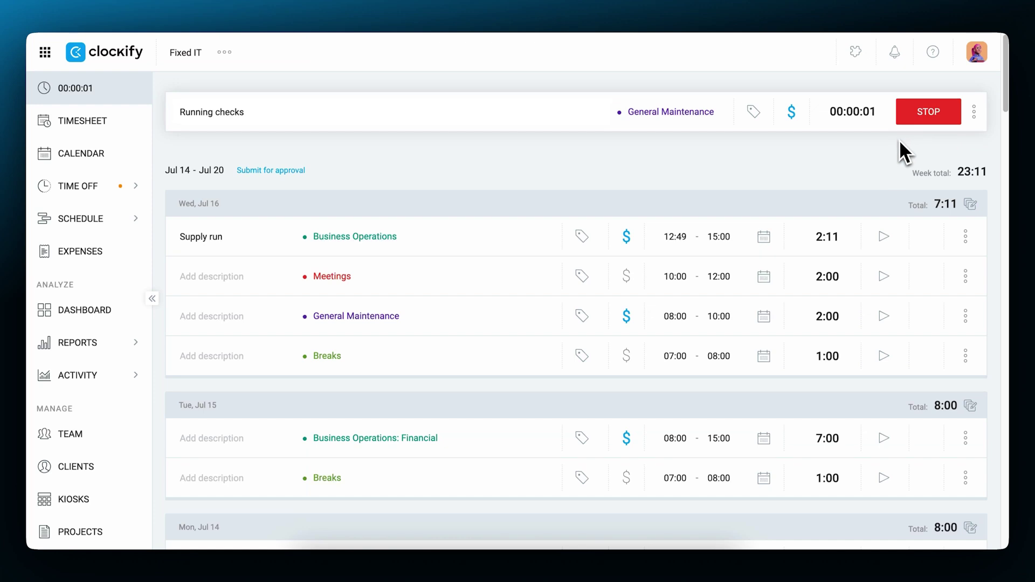
pyautogui.click(928, 114)
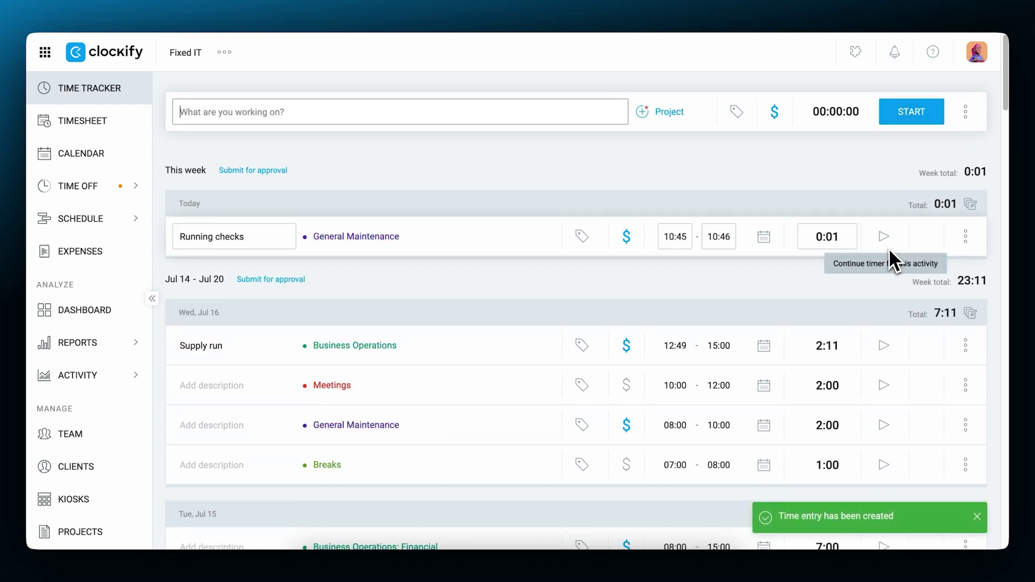
pyautogui.click(884, 236)
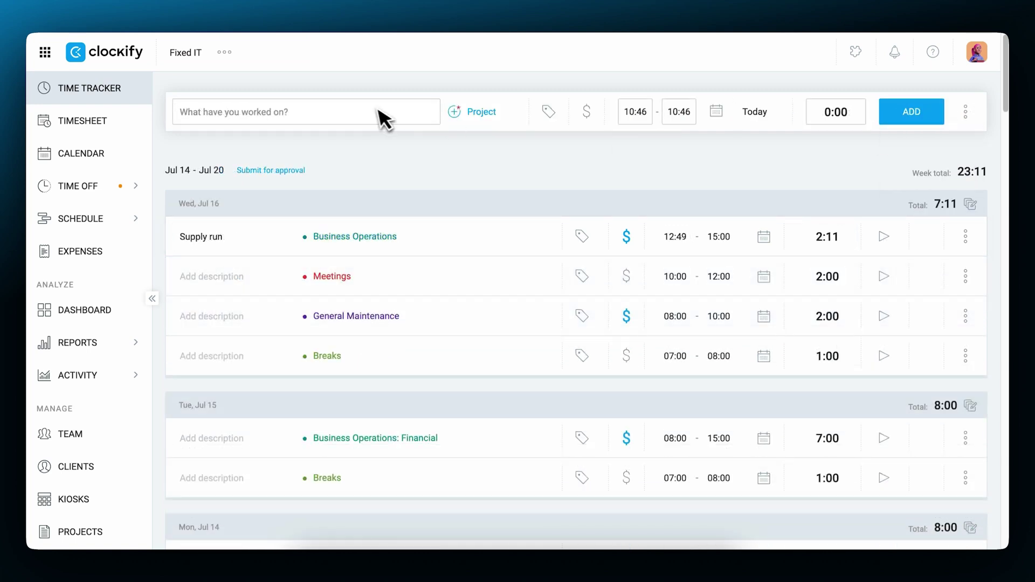
# - Manually add a Running checks entry on General Maintenance from 09:00 to 11:00
pyautogui.click(377, 115)
pyautogui.write('Running checks')
pyautogui.click(474, 112)
pyautogui.scroll(-5, 507, 243)
pyautogui.click(512, 293)
pyautogui.click(642, 115)
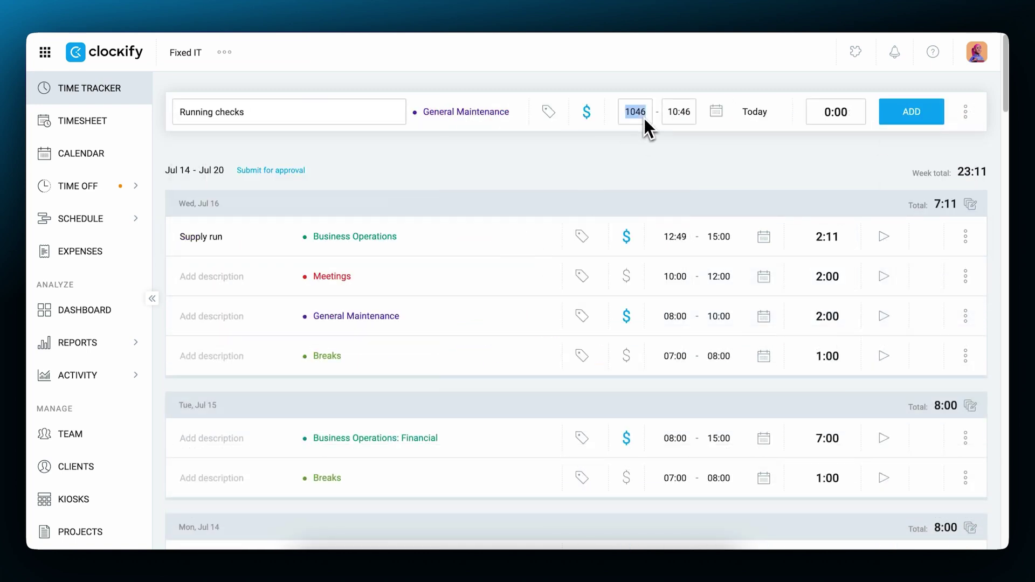
pyautogui.write('0900')
pyautogui.press('Tab')
pyautogui.write('1100')
pyautogui.click(904, 110)
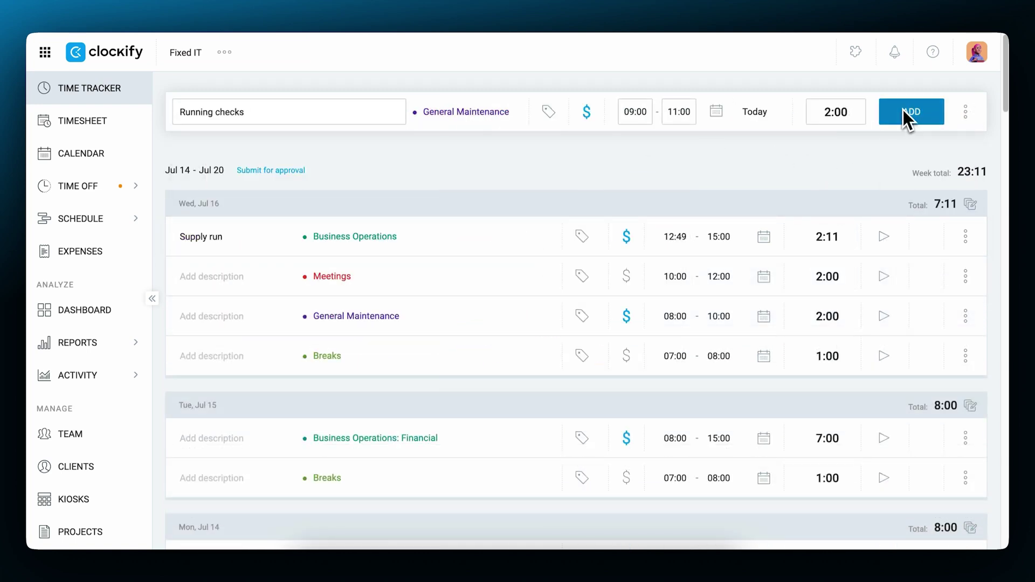
pyautogui.click(270, 351)
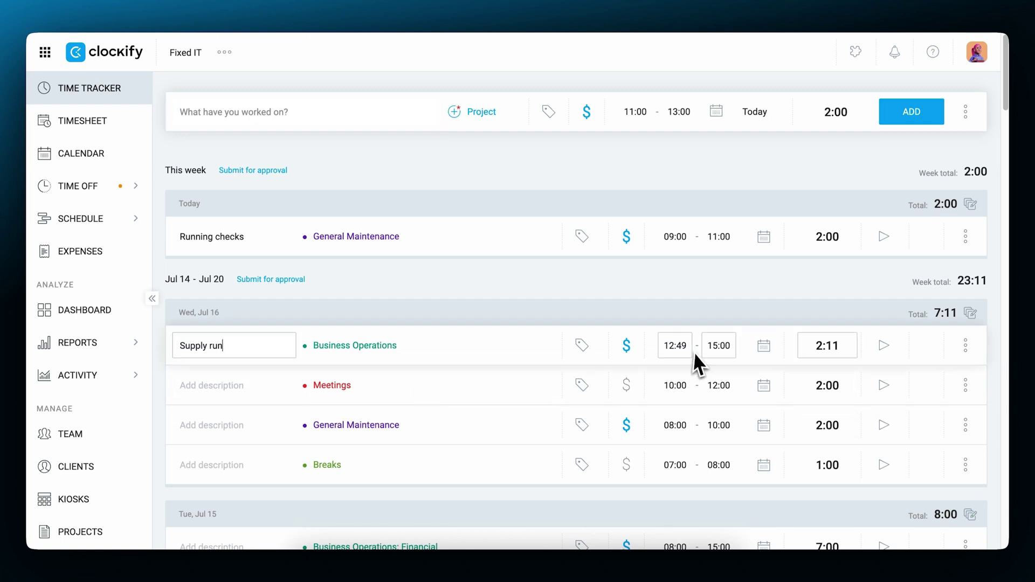
# - Turn off Billable by default for the project and limit billable-status changes to Admins
pyautogui.click(806, 360)
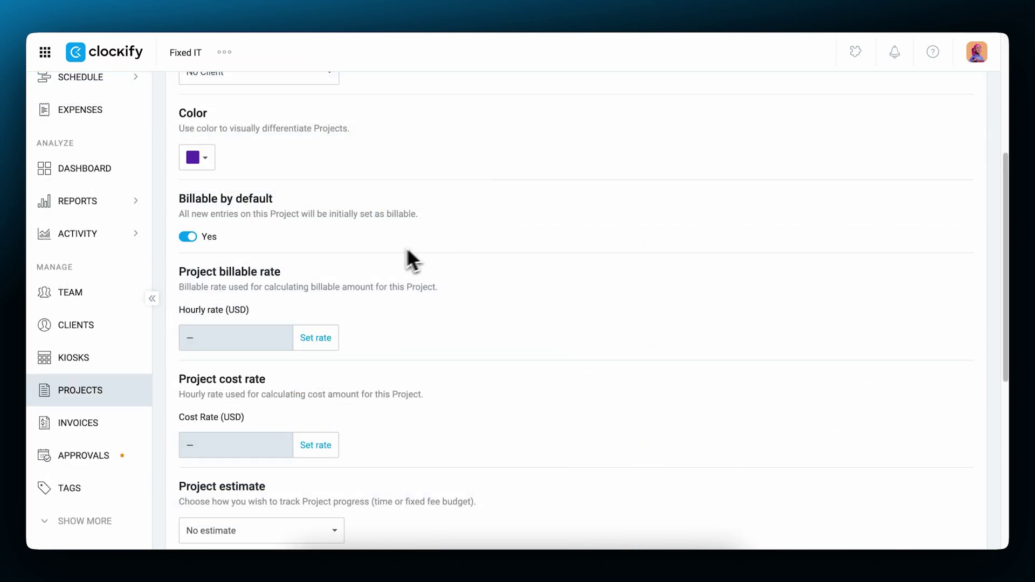
pyautogui.click(192, 238)
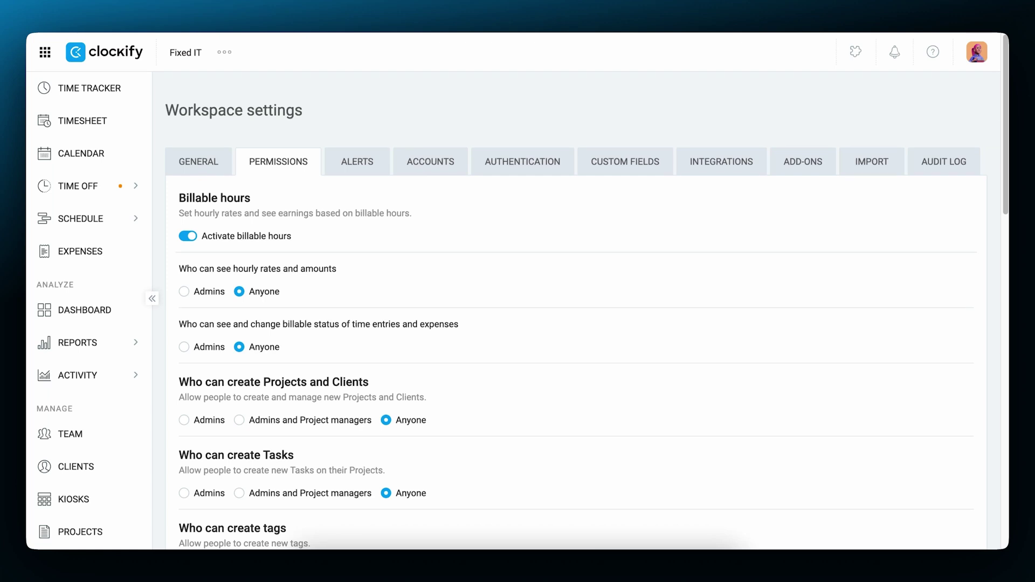
pyautogui.click(186, 347)
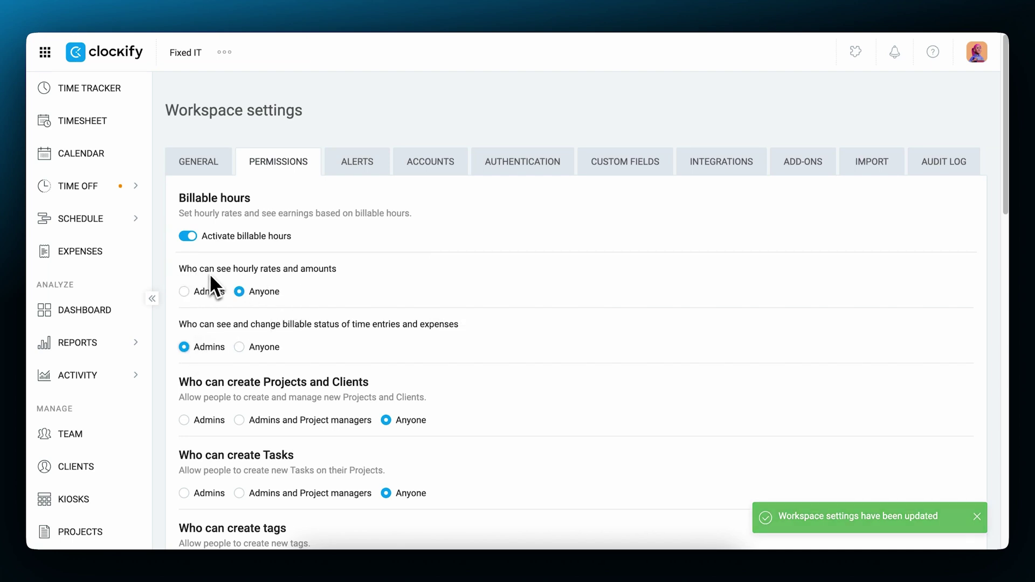
pyautogui.scroll(-10, 513, 378)
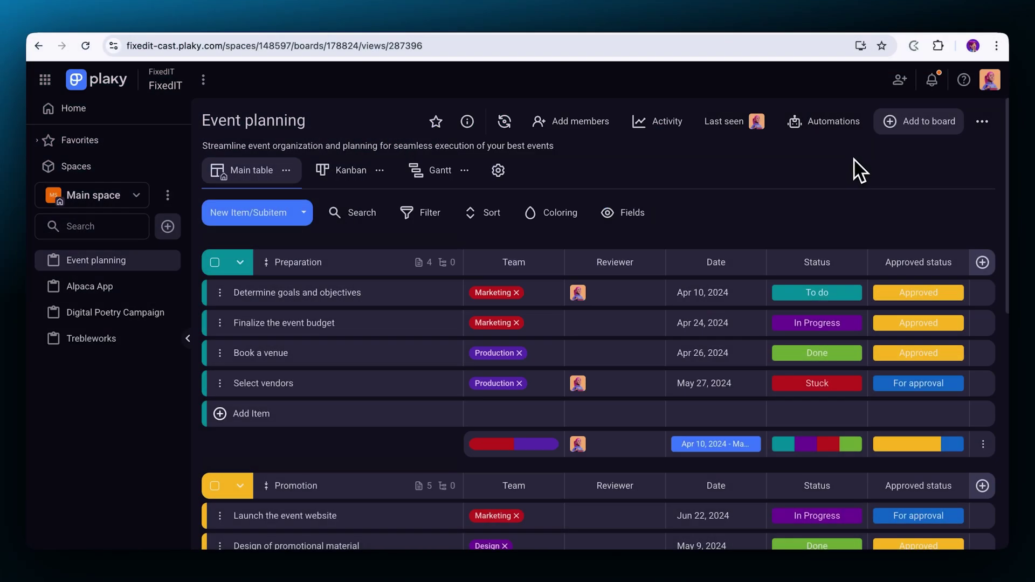
# - Open the Clockify extension over the Plaky board and its options menu
pyautogui.click(914, 46)
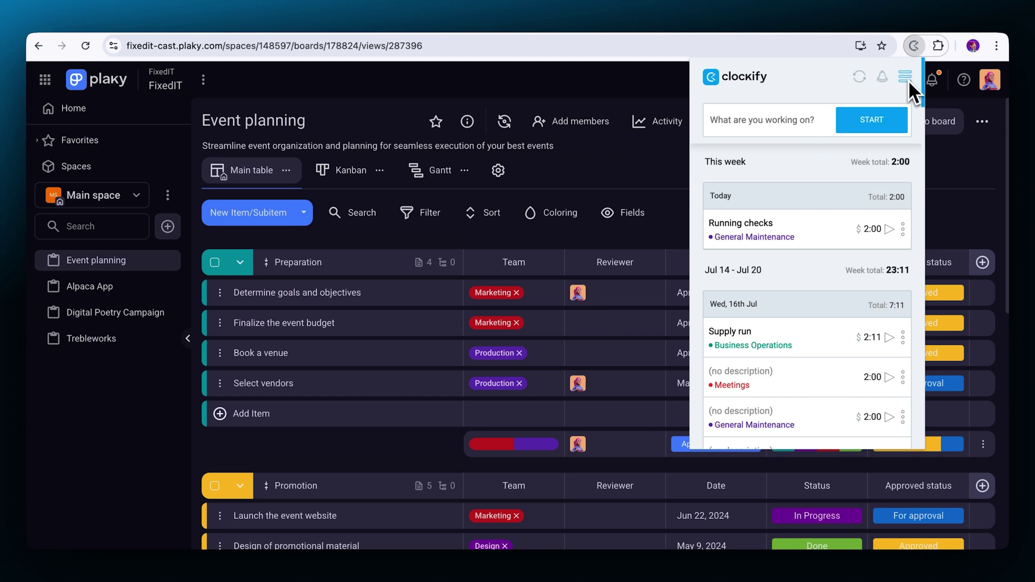
pyautogui.click(906, 77)
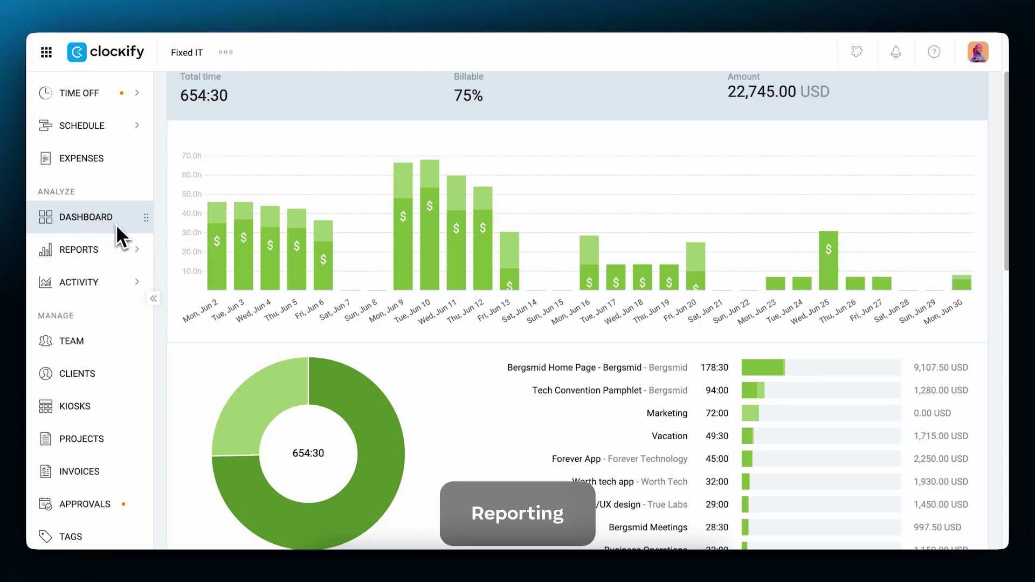
# - Switch the Dashboard breakdown from Billability to Project to show the top project and client
pyautogui.moveTo(851, 409)
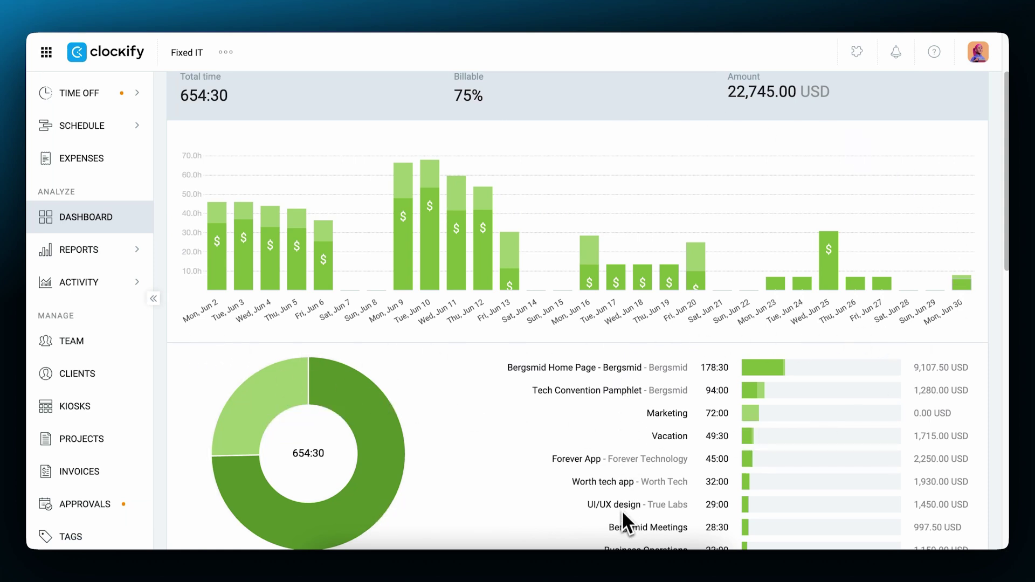
pyautogui.scroll(3, 730, 113)
pyautogui.click(719, 114)
pyautogui.click(710, 141)
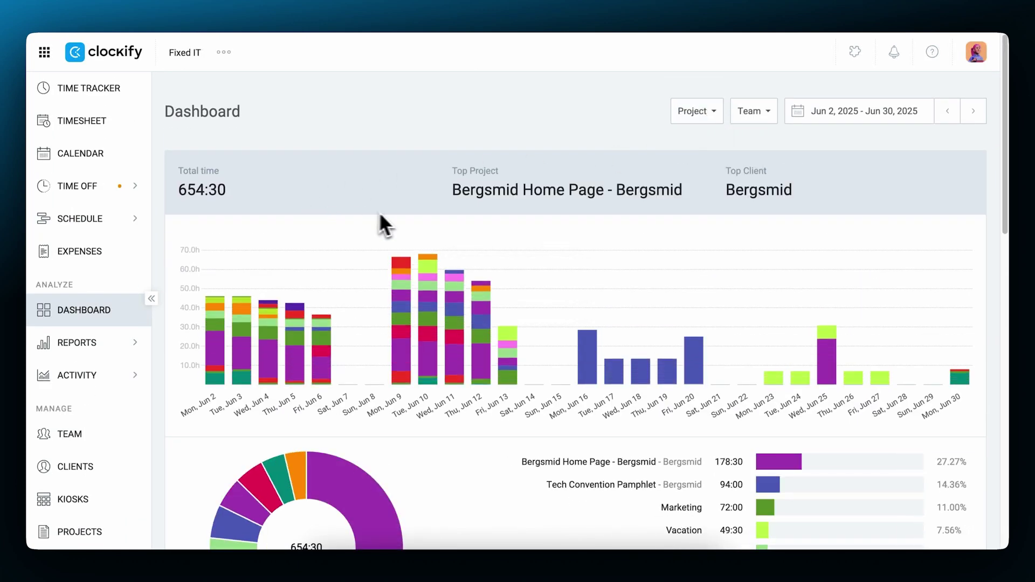
# - Open the Summary report and inspect the Bergsmid Home Page breakdown, leaving grouping unchanged
pyautogui.click(189, 370)
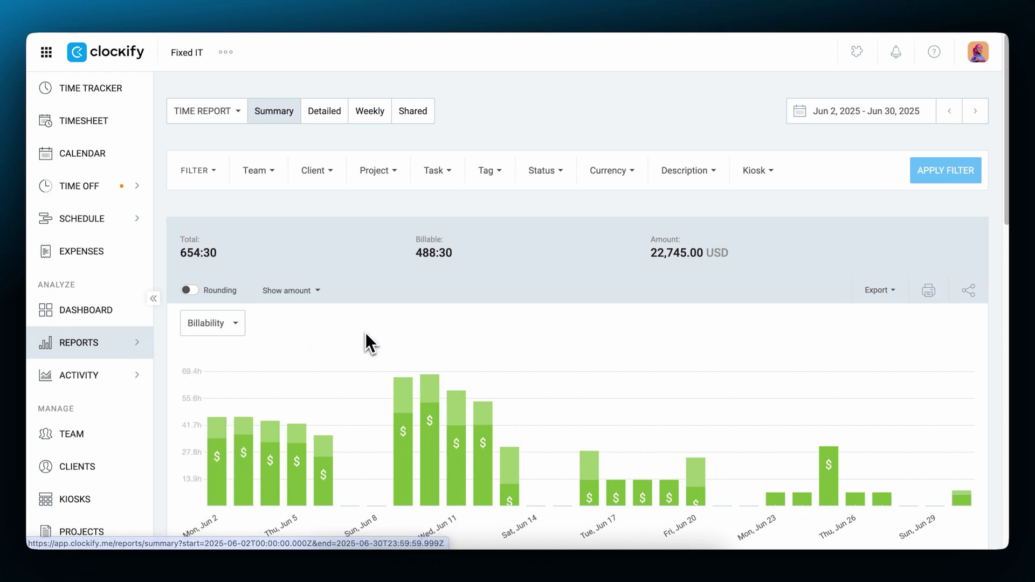
pyautogui.scroll(-8, 494, 351)
pyautogui.scroll(-1, 493, 350)
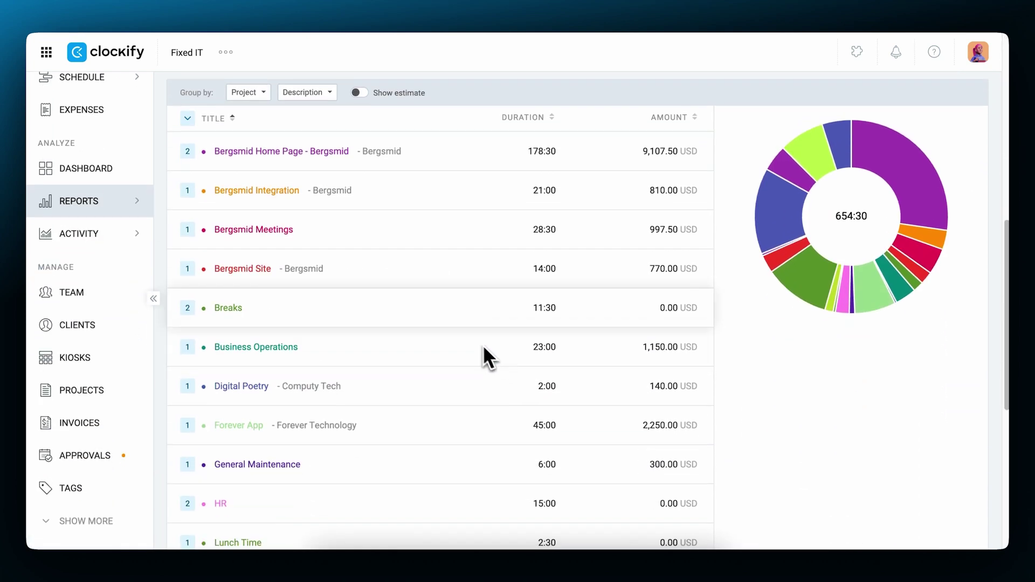
pyautogui.click(268, 94)
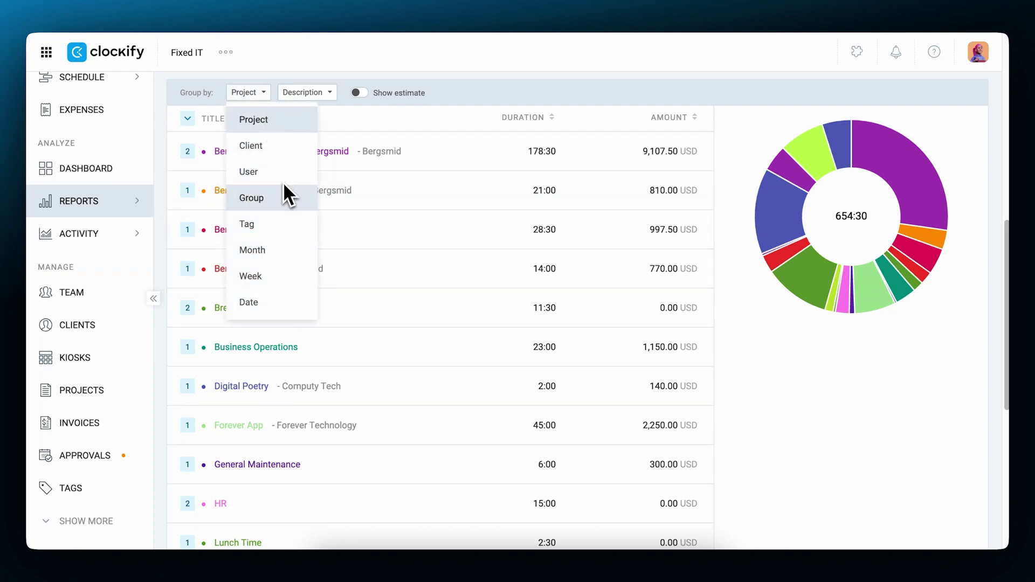
pyautogui.click(461, 98)
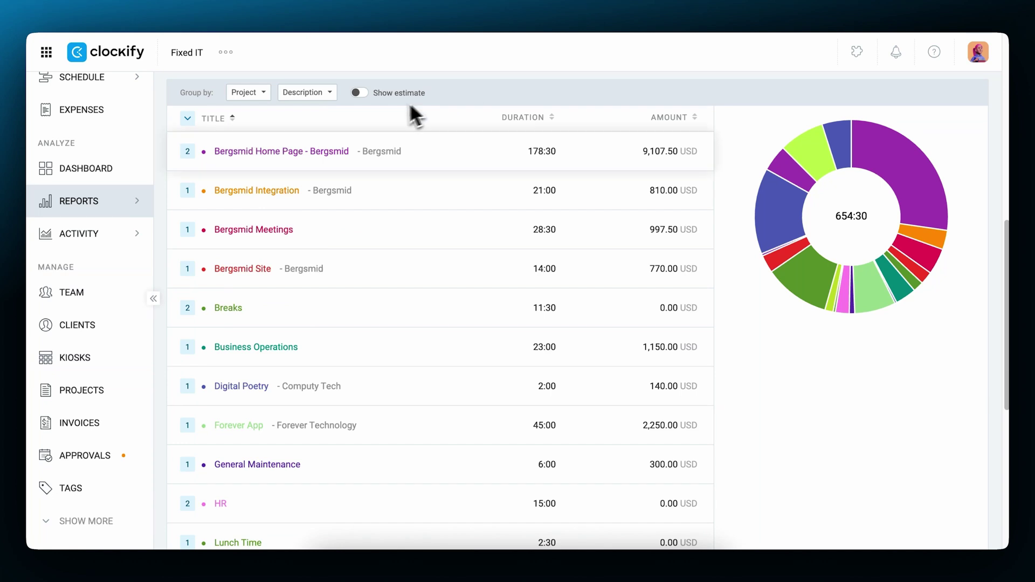
pyautogui.click(187, 151)
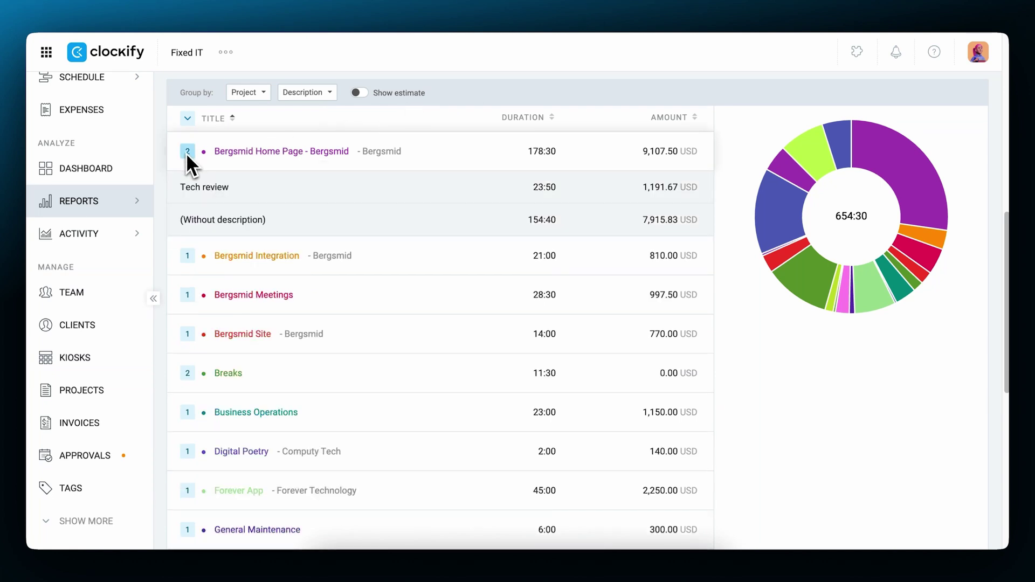
pyautogui.click(186, 152)
pyautogui.scroll(10, 188, 157)
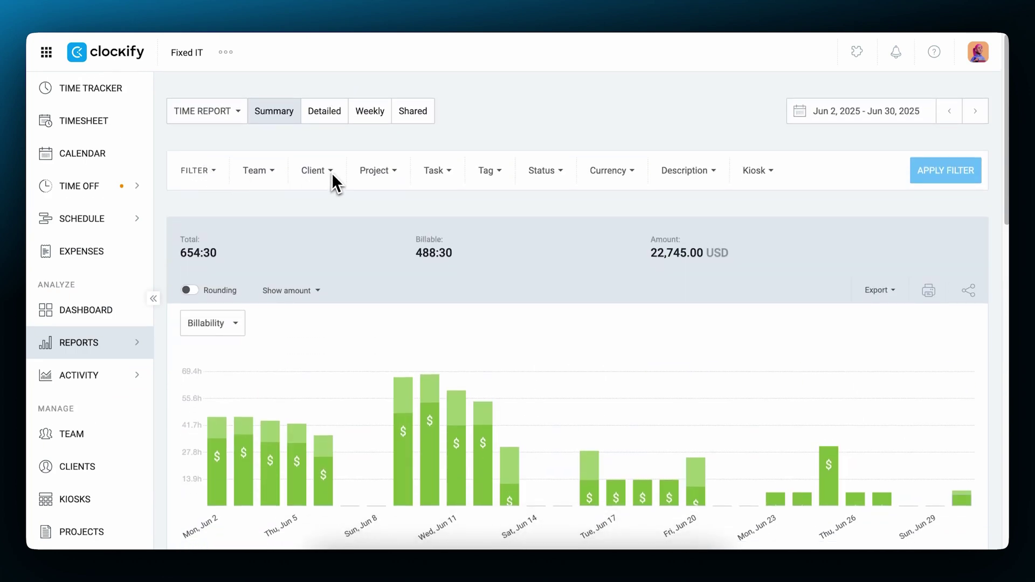
# - Filter the report to client Bergsmid (307:30, 11,967.50 USD) and show export options
pyautogui.click(332, 172)
pyautogui.click(355, 318)
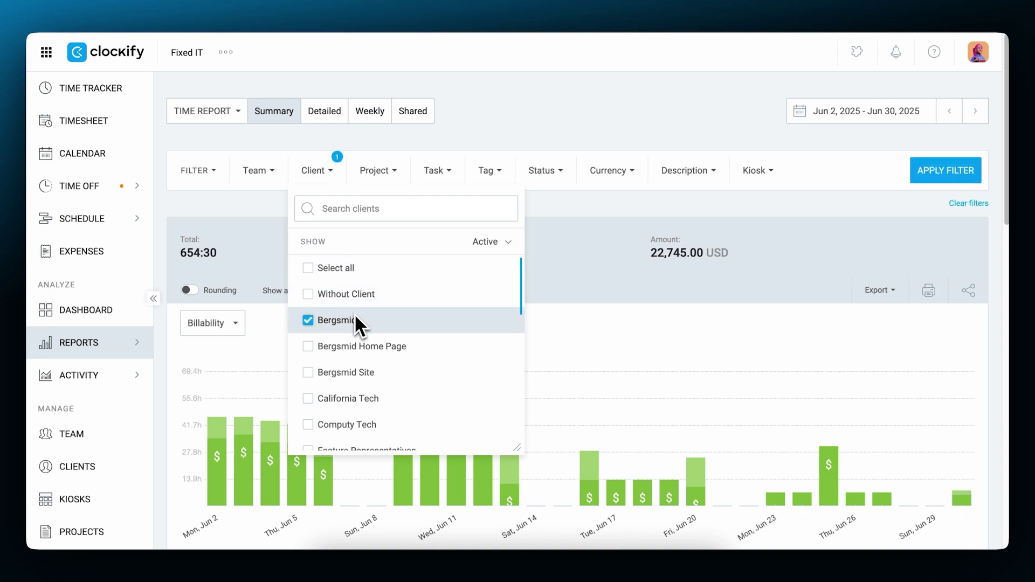
pyautogui.click(936, 172)
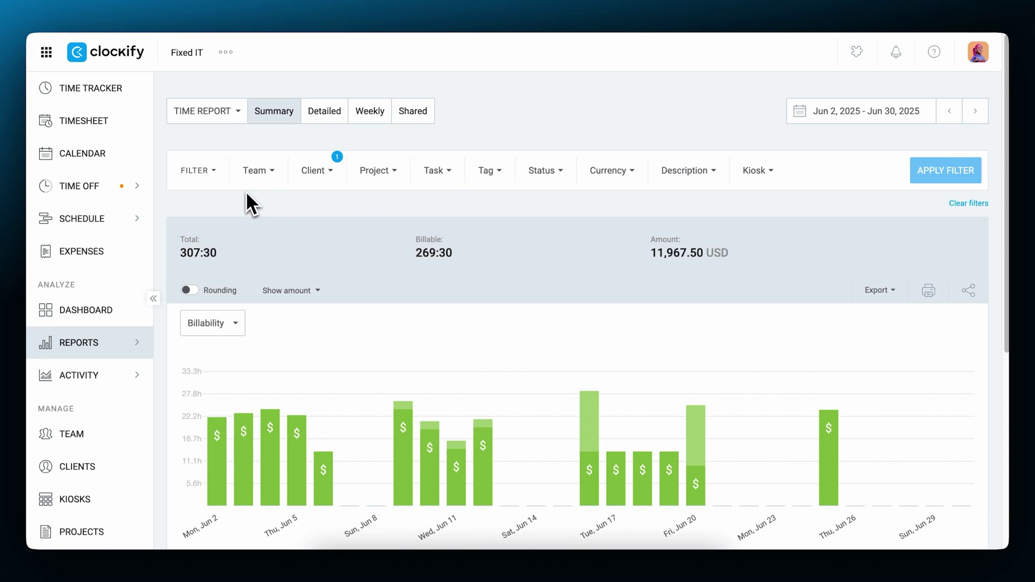
pyautogui.click(893, 292)
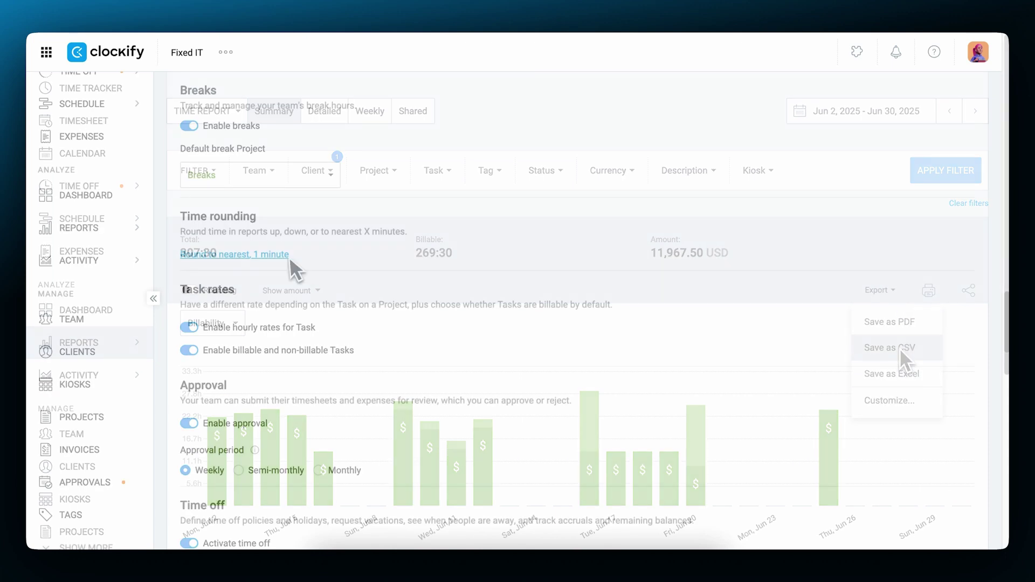
# - Set time rounding to the nearest 10 minutes and turn rounding on in the report
pyautogui.click(286, 255)
pyautogui.click(461, 379)
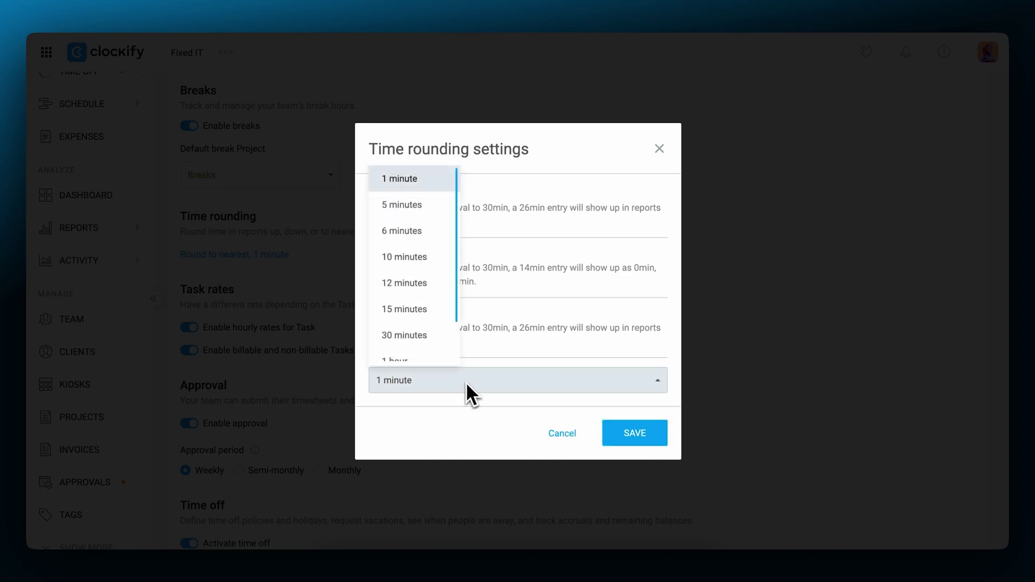
pyautogui.click(430, 260)
pyautogui.click(610, 431)
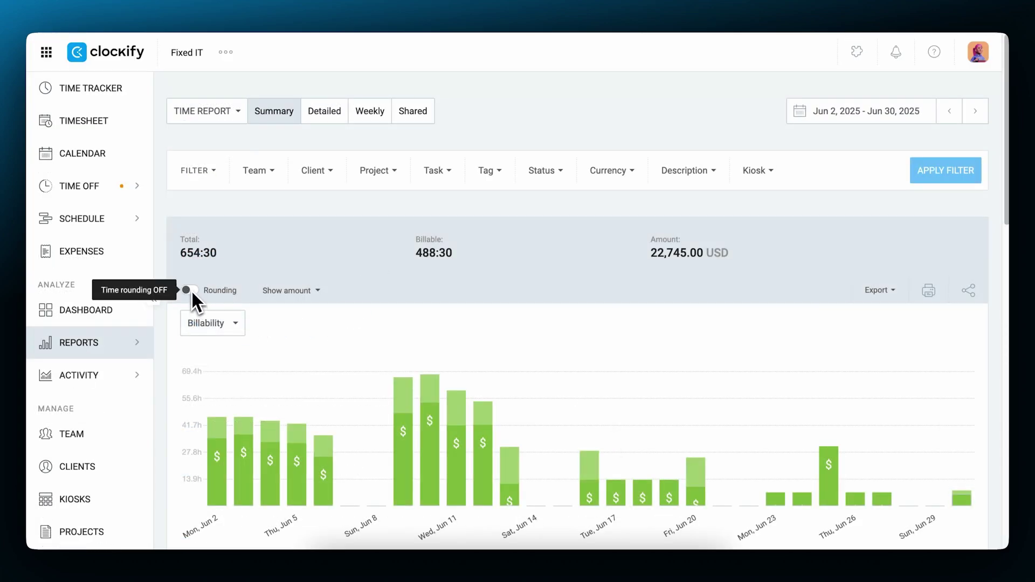
pyautogui.click(191, 290)
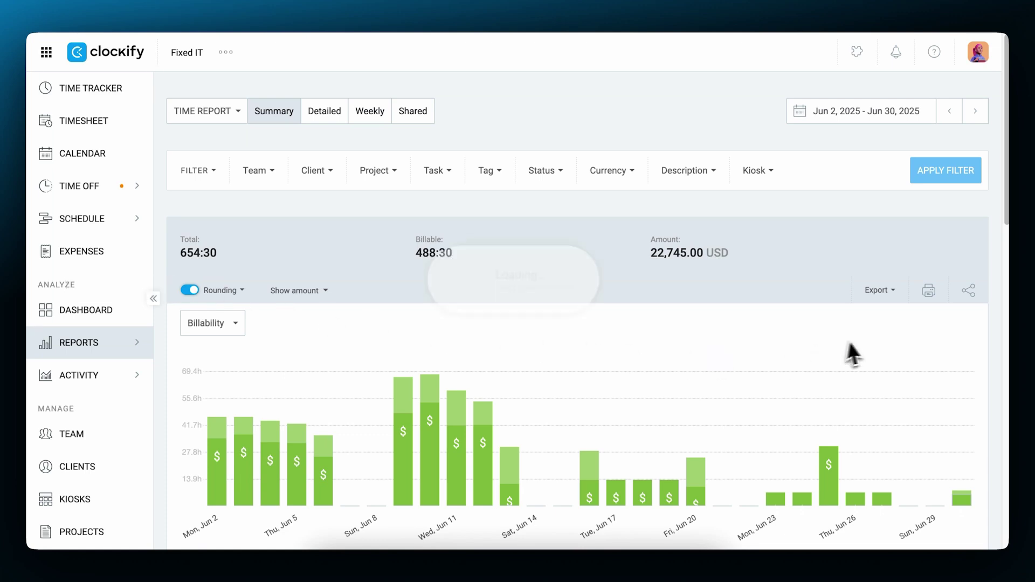
# - Share the report as a link named 'Time Tracked & Cost Report'
pyautogui.click(969, 290)
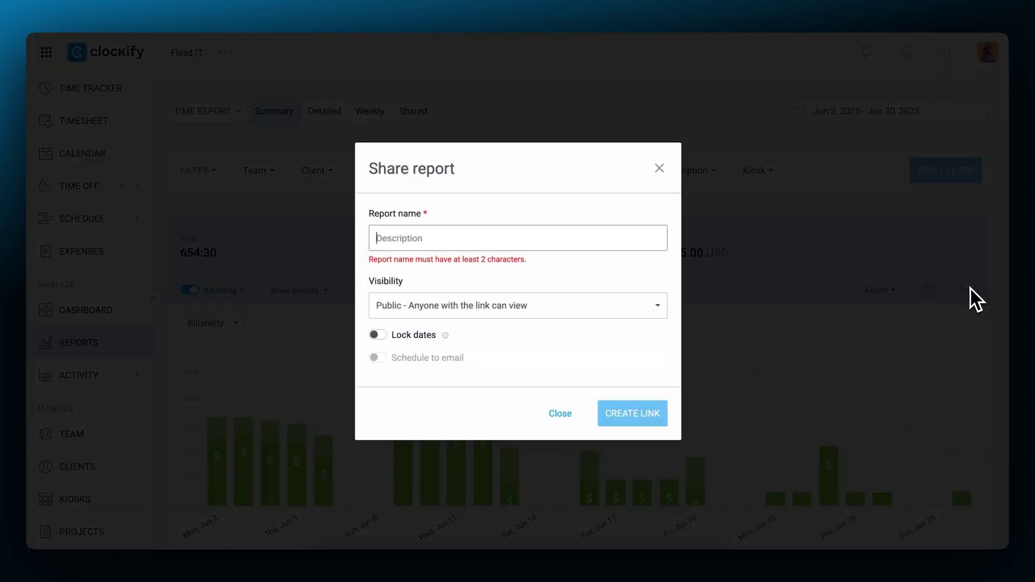
pyautogui.click(611, 245)
pyautogui.write('Time Tracked & Cost Report')
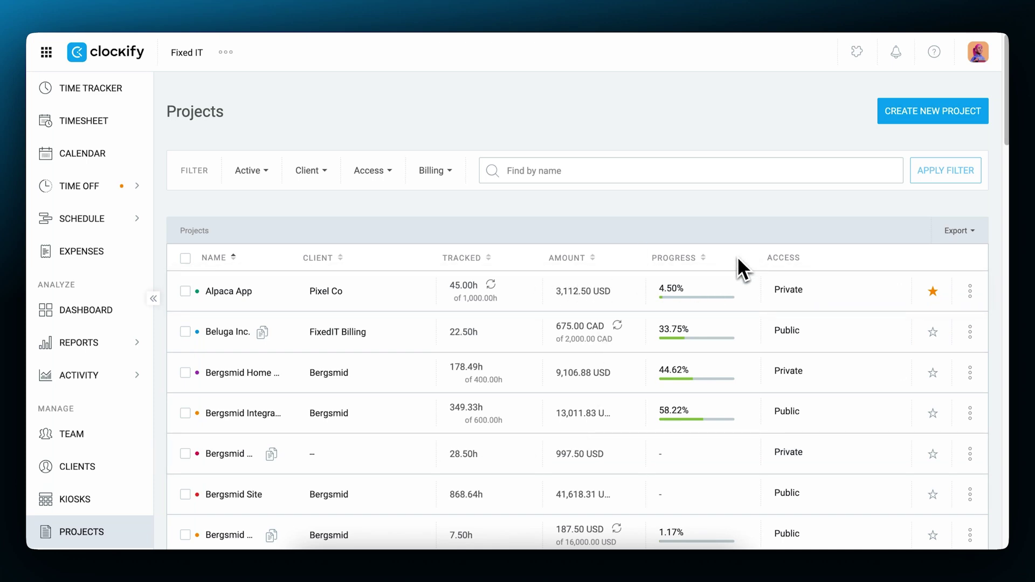
# - Sort projects by progress and open the Digital Poetry project's settings
pyautogui.click(706, 254)
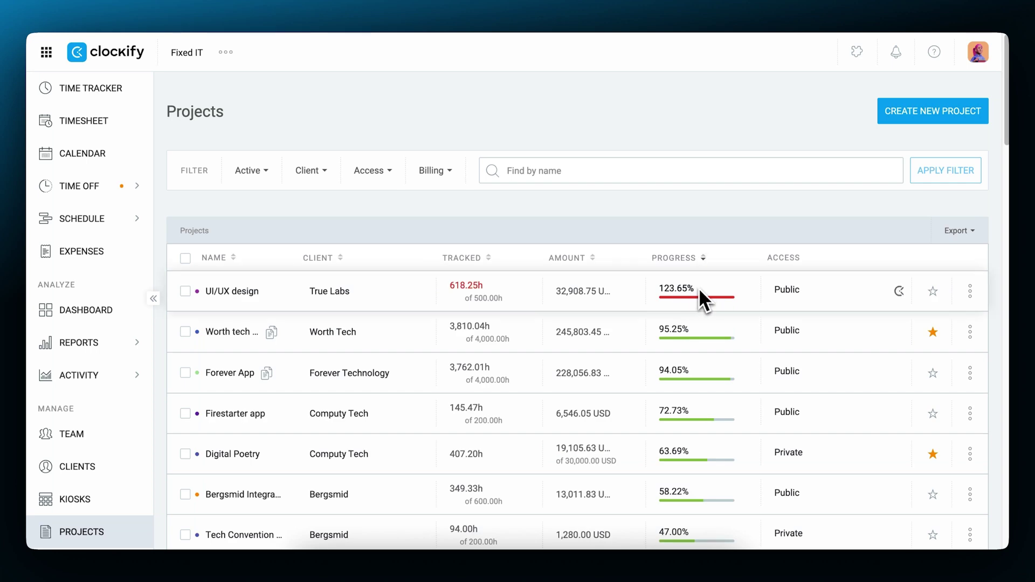
pyautogui.click(701, 453)
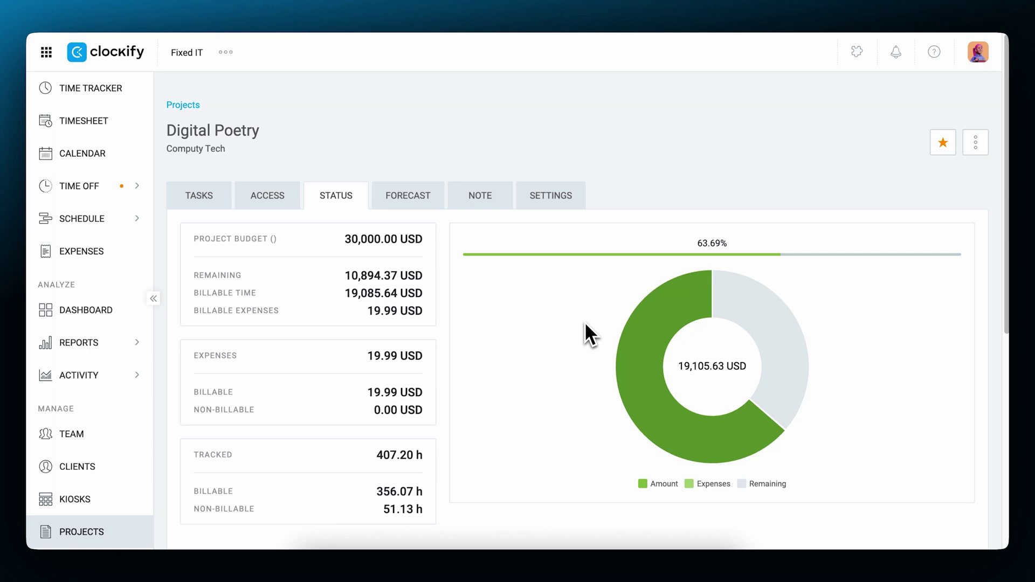
pyautogui.click(563, 205)
pyautogui.scroll(-10, 562, 348)
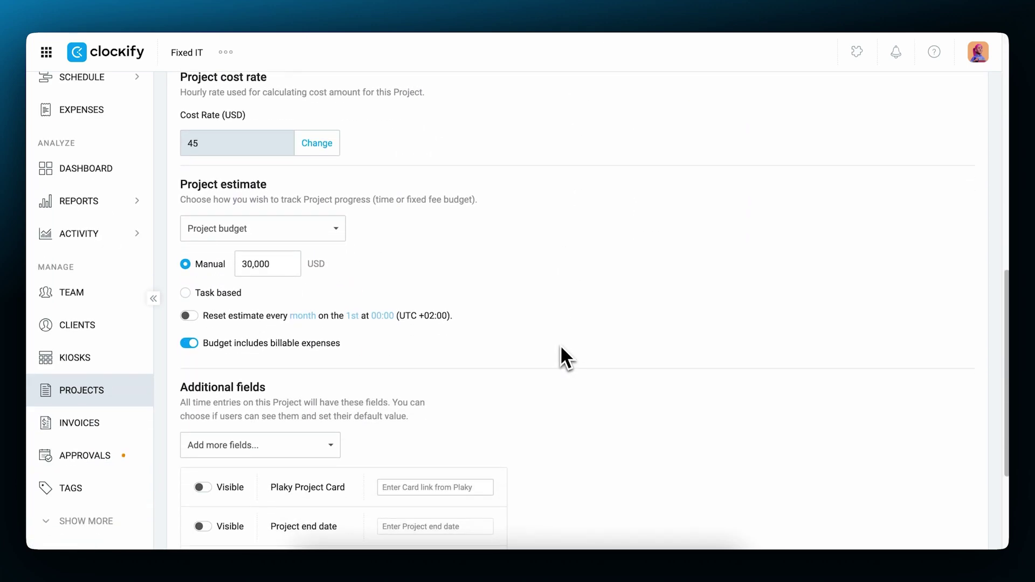
# - Keep Project budget as the estimate type, resetting monthly
pyautogui.click(340, 232)
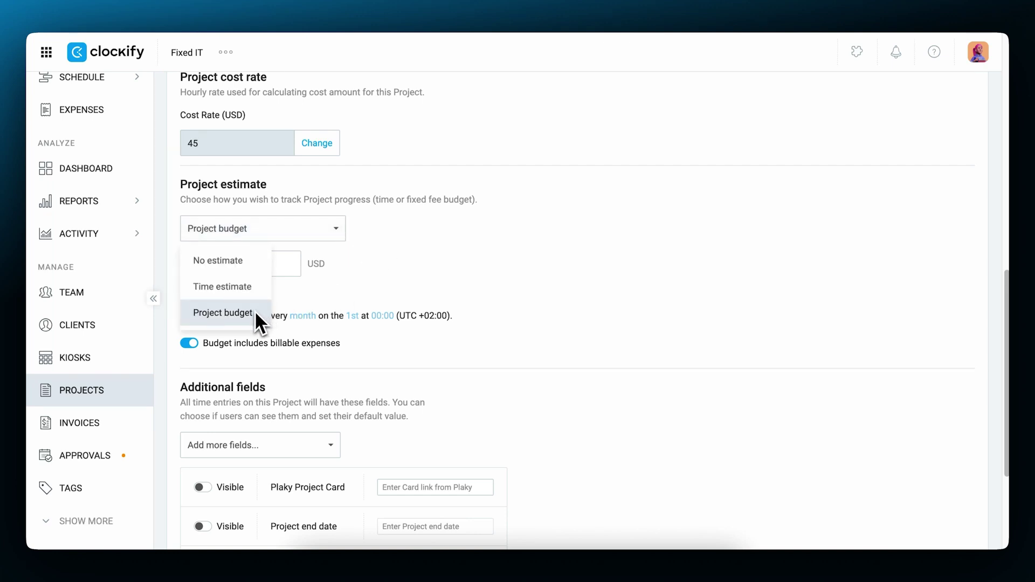
pyautogui.click(424, 272)
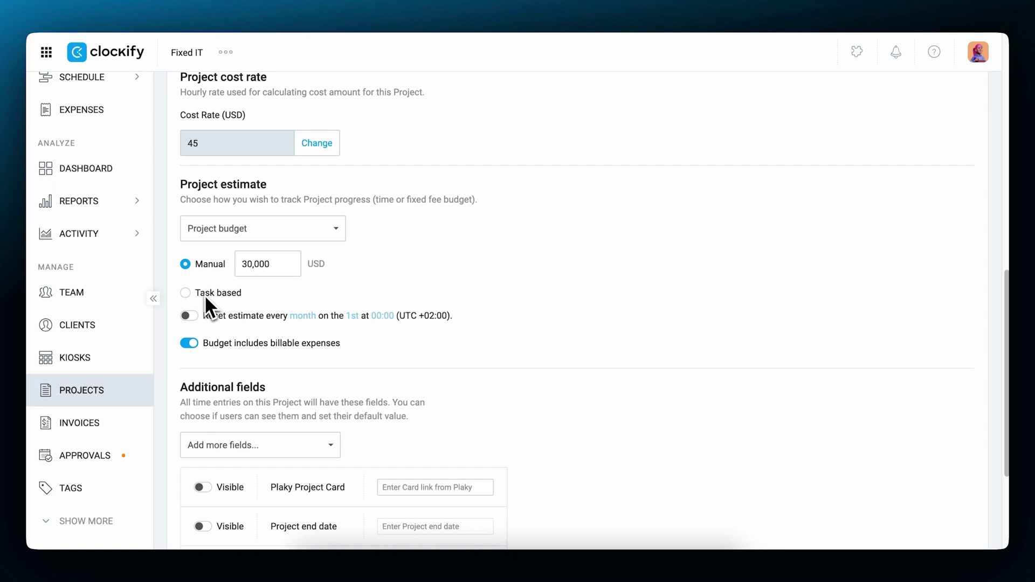
pyautogui.click(189, 317)
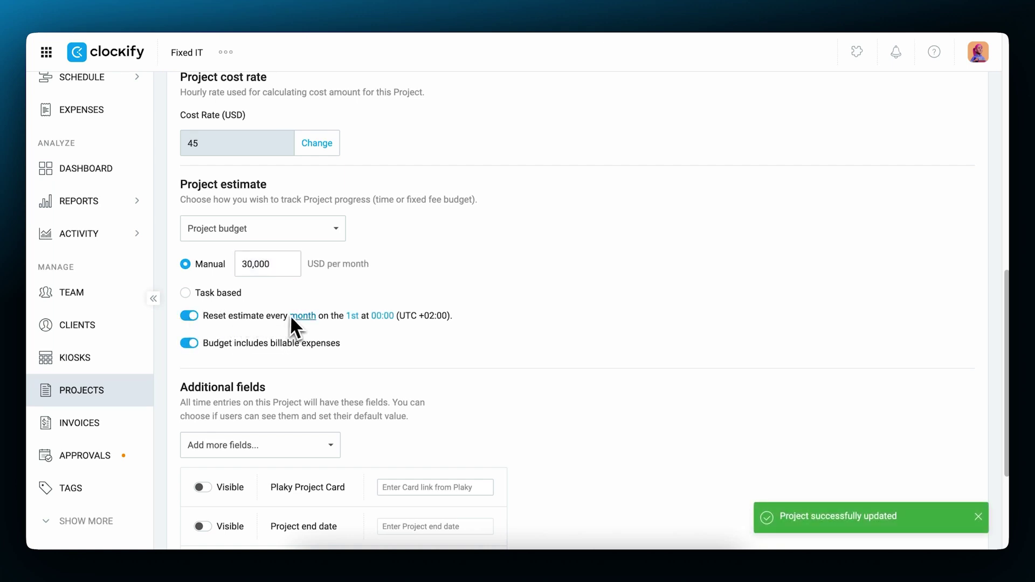
pyautogui.click(304, 317)
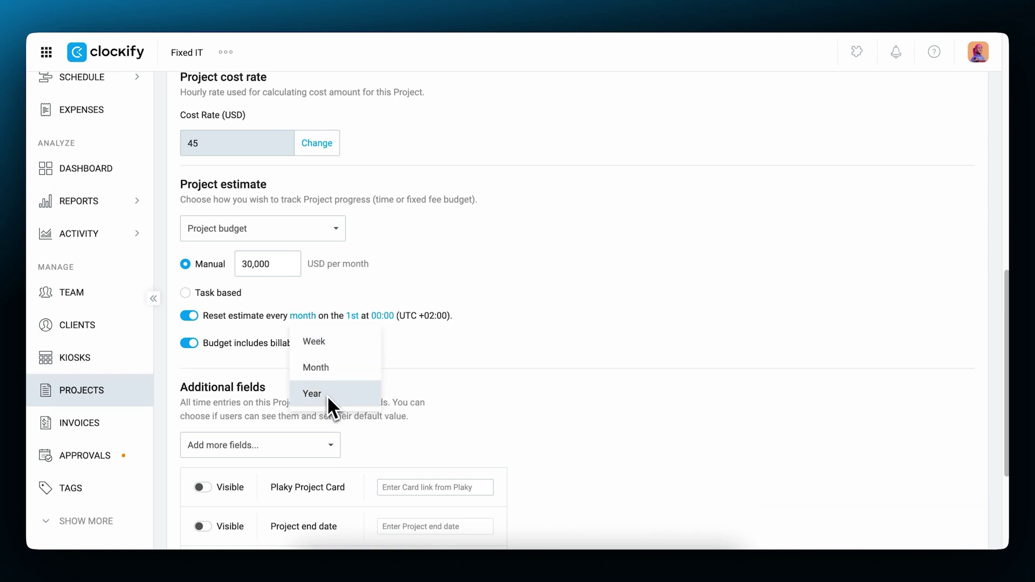
pyautogui.click(629, 278)
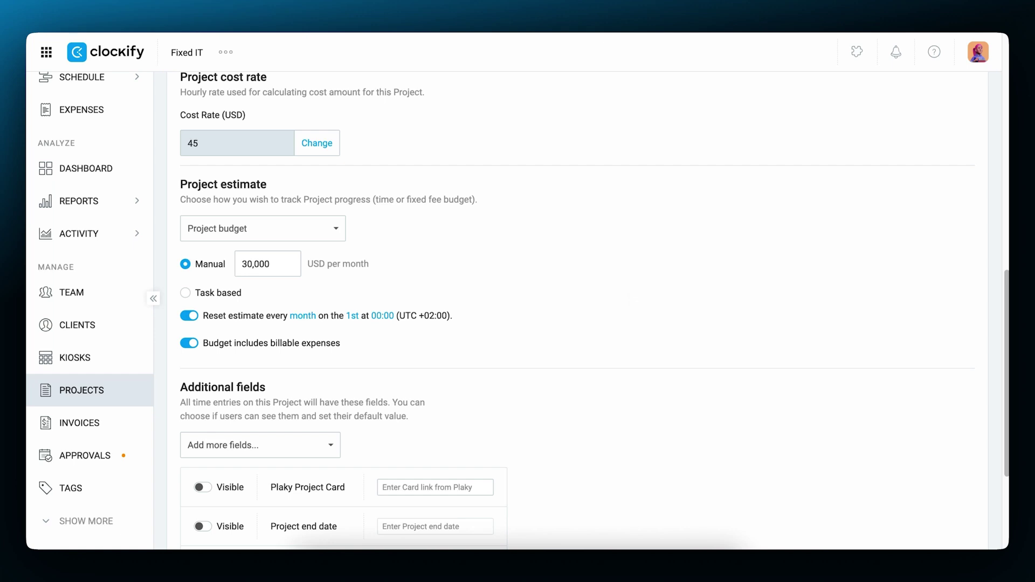
# - Check Digital Poetry's budget status, then view its 70 USD billable and 45 USD cost rates
pyautogui.click(349, 204)
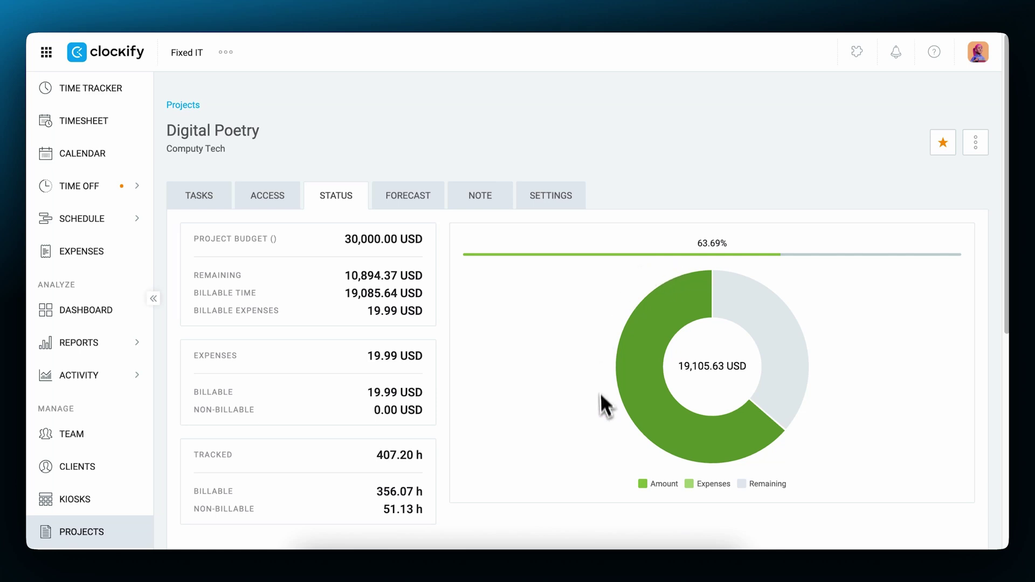
pyautogui.moveTo(753, 442)
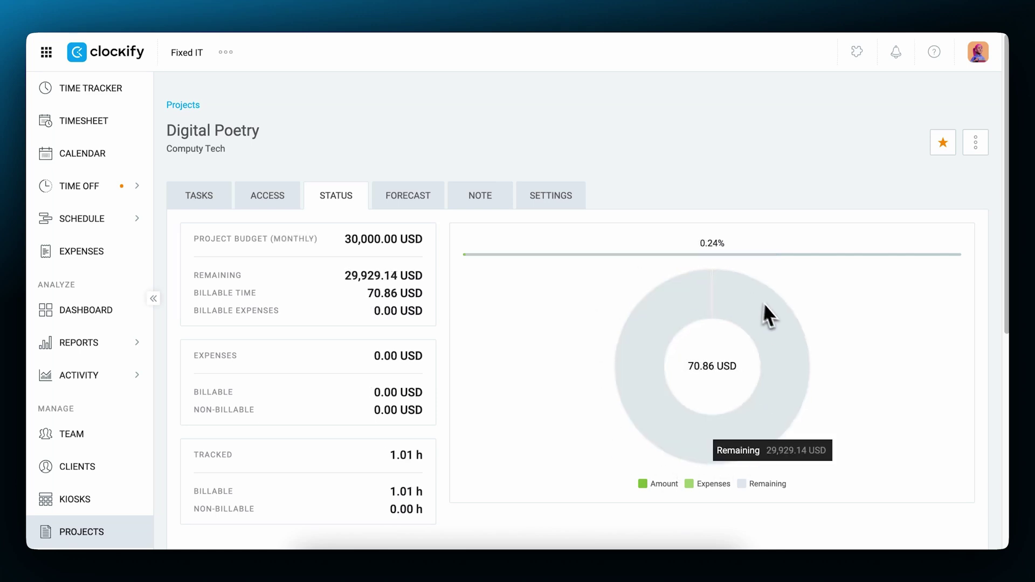
pyautogui.click(564, 201)
pyautogui.scroll(-10, 539, 374)
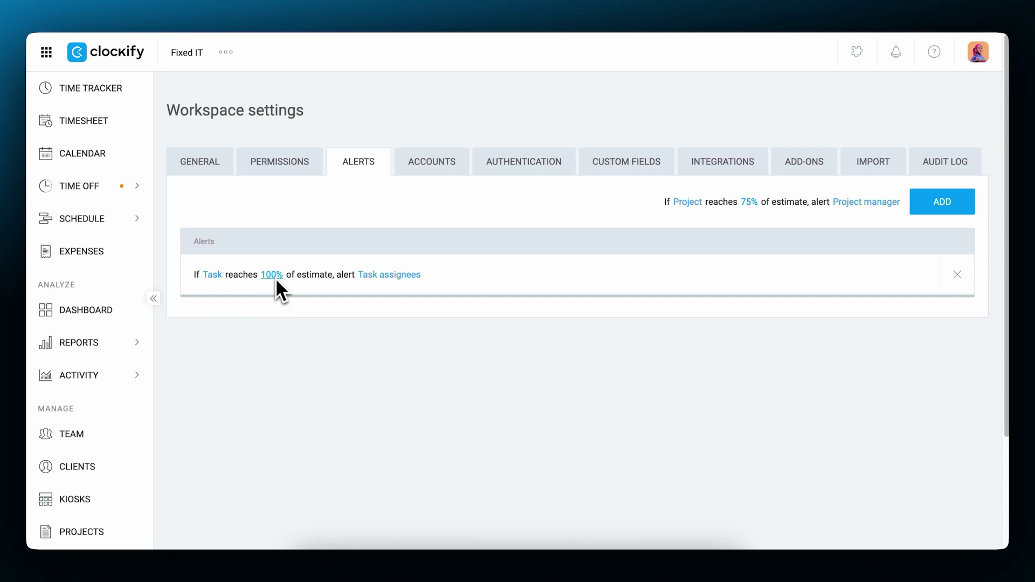
# - Make Task assignees the recipients of the 100% task estimate alert
pyautogui.click(401, 276)
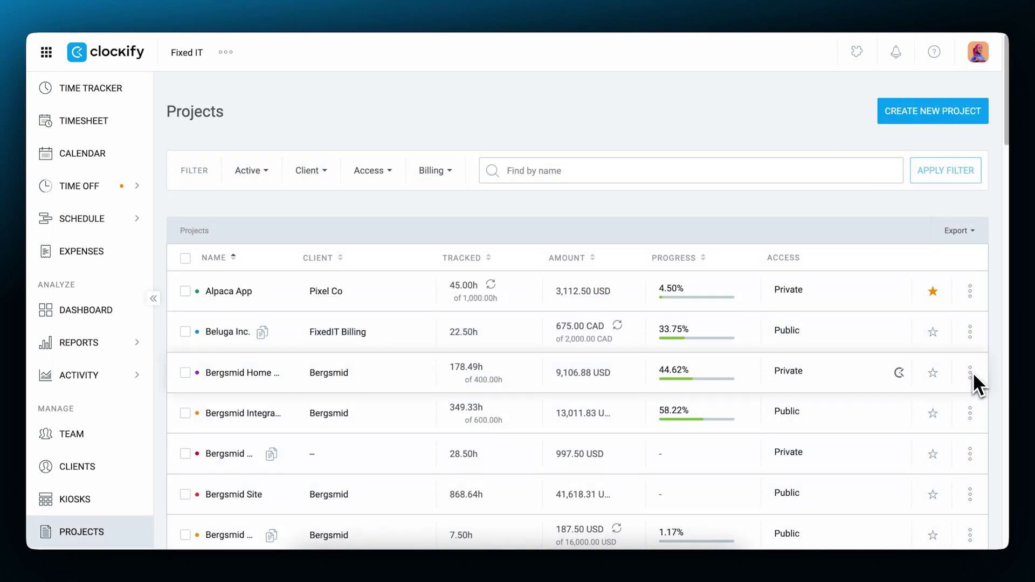
# - Archive the Bergsmid Home Page project
pyautogui.click(970, 372)
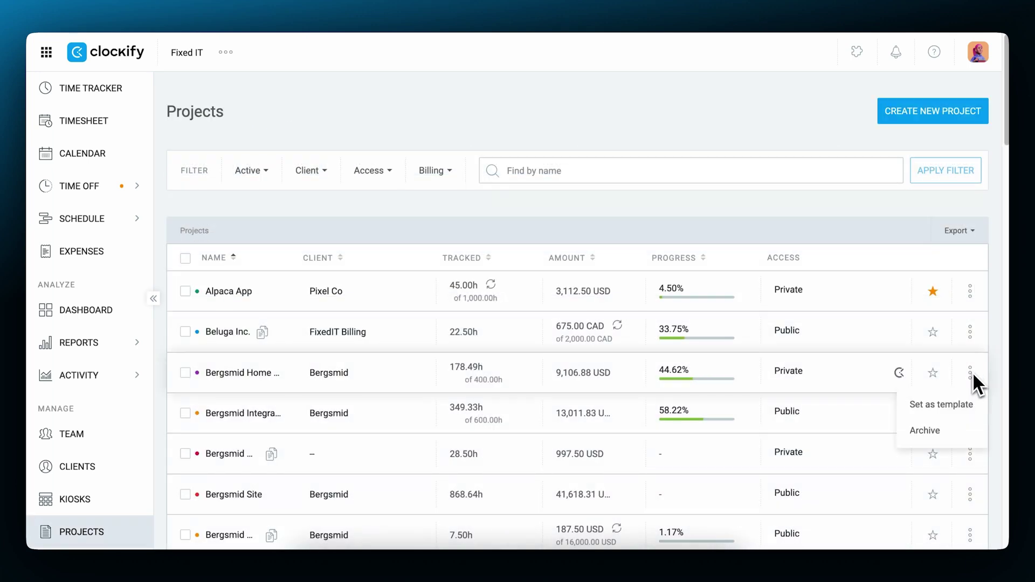
pyautogui.click(944, 419)
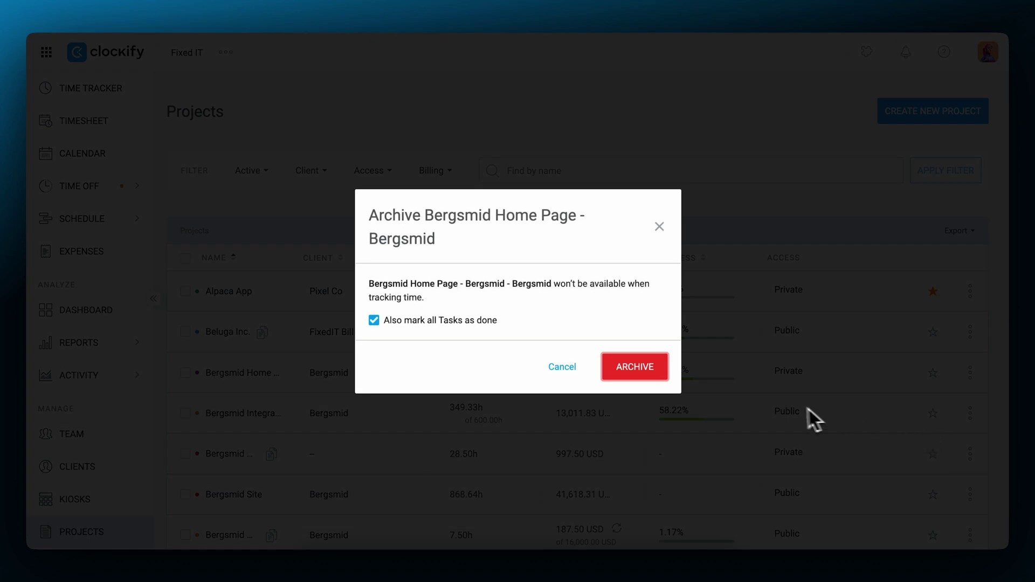
pyautogui.click(632, 367)
# - Check the Summary report, then go to the Expenses page
pyautogui.moveTo(81, 342)
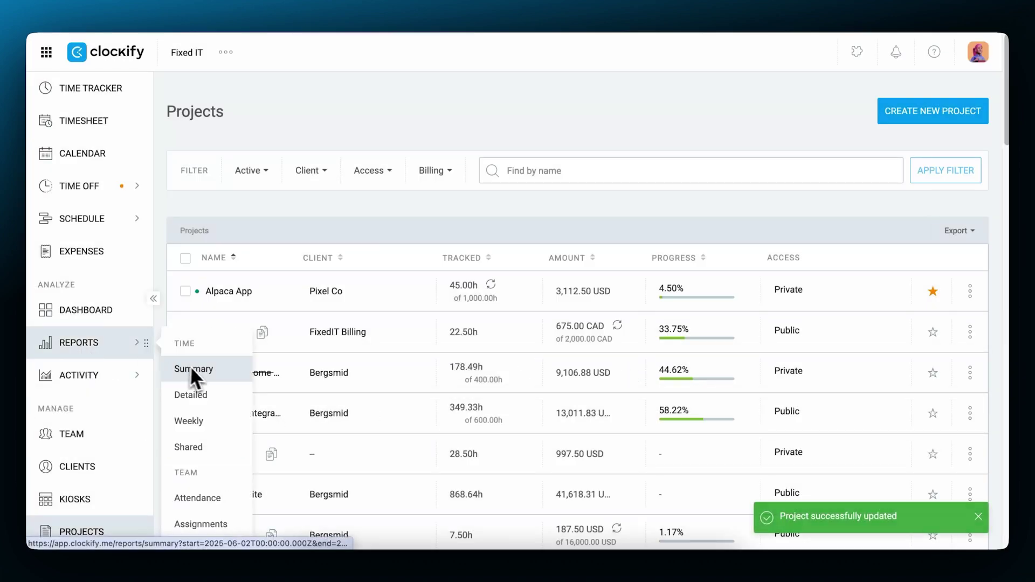
pyautogui.click(192, 369)
pyautogui.scroll(-10, 561, 399)
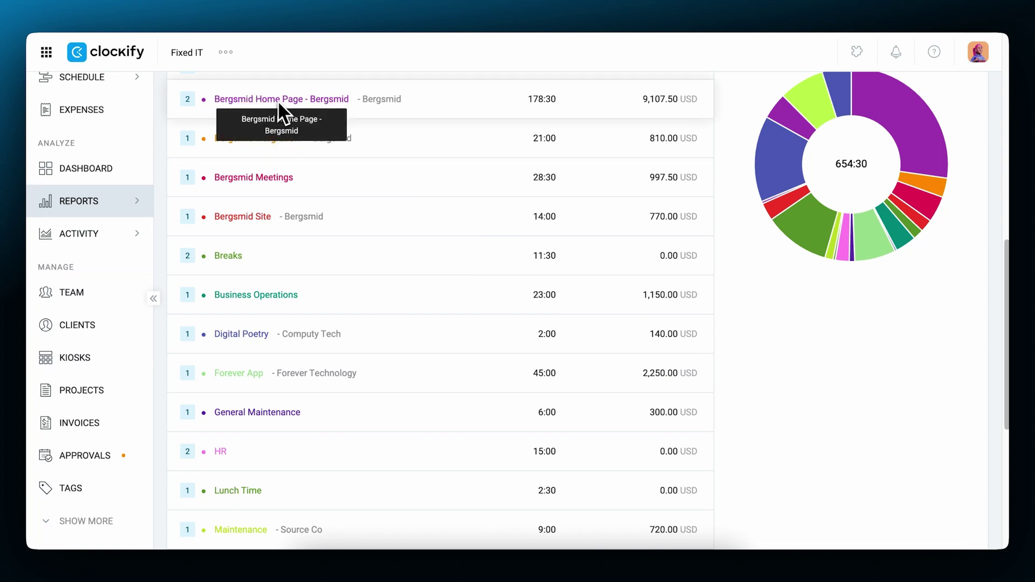
pyautogui.click(78, 254)
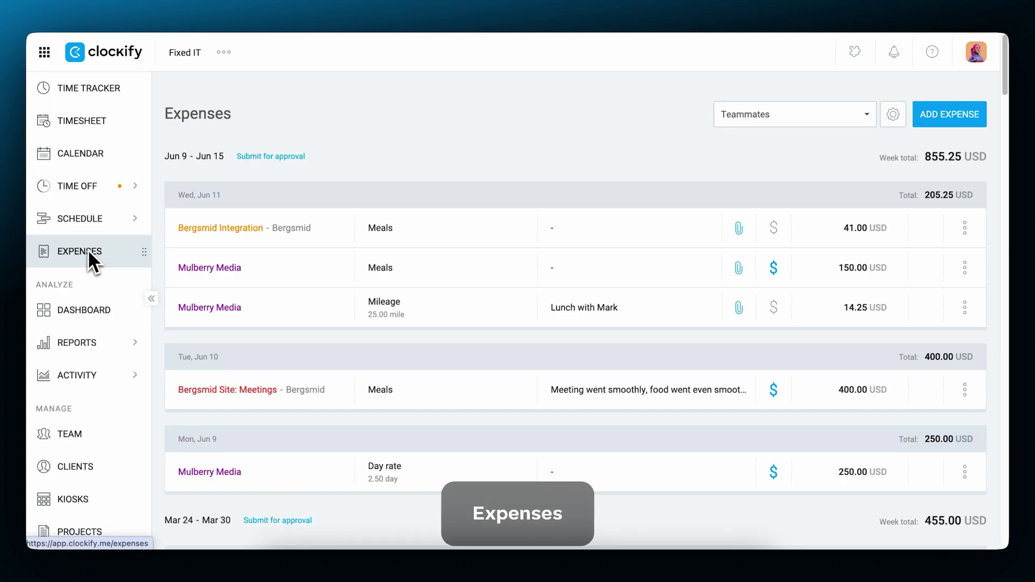
# - Log a 100 USD Marketing lodging expense with a receipt image attached
pyautogui.click(946, 123)
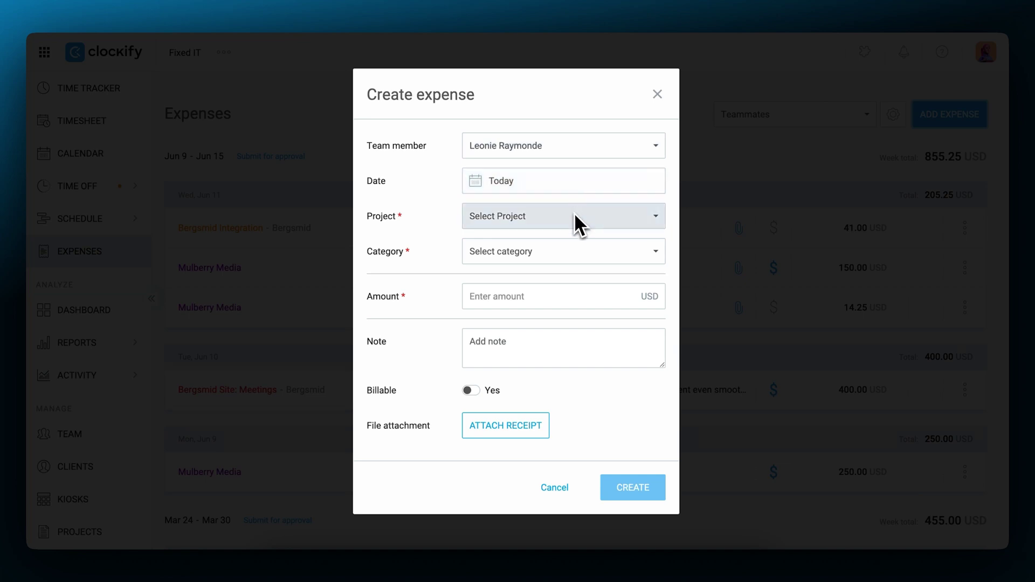
pyautogui.click(574, 215)
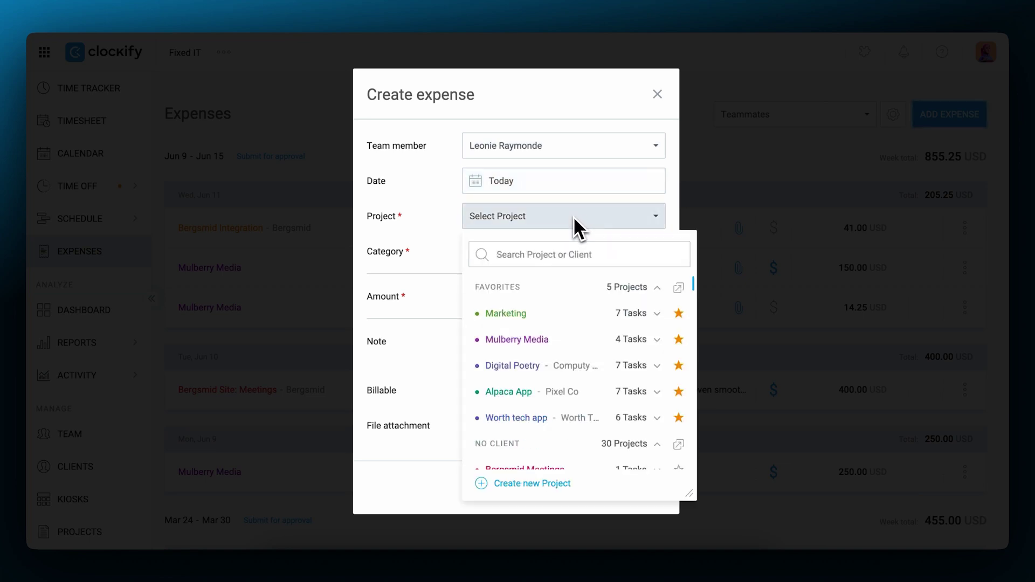
pyautogui.click(534, 309)
pyautogui.click(535, 253)
pyautogui.click(521, 378)
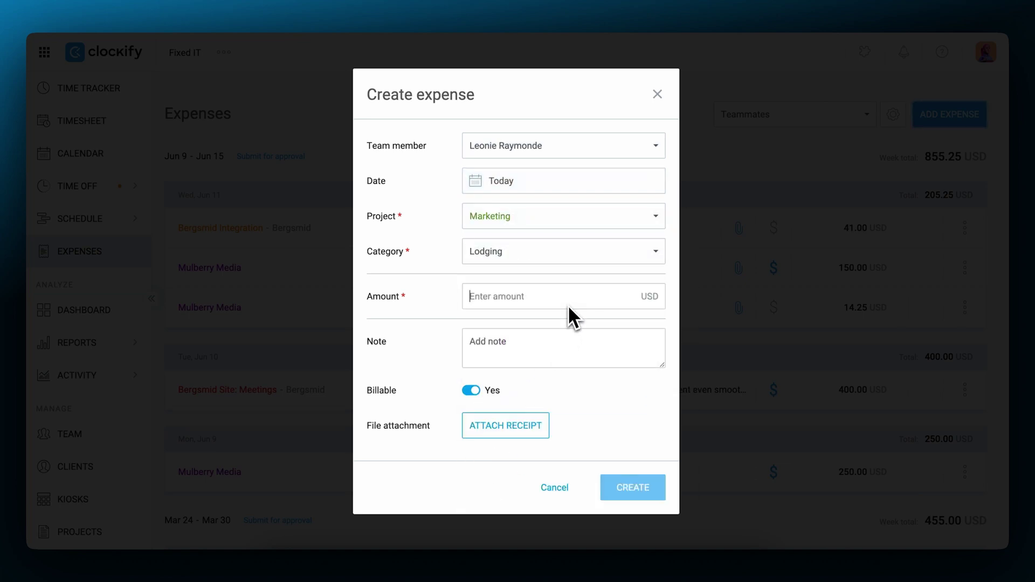
pyautogui.write('100')
pyautogui.click(576, 356)
pyautogui.click(506, 426)
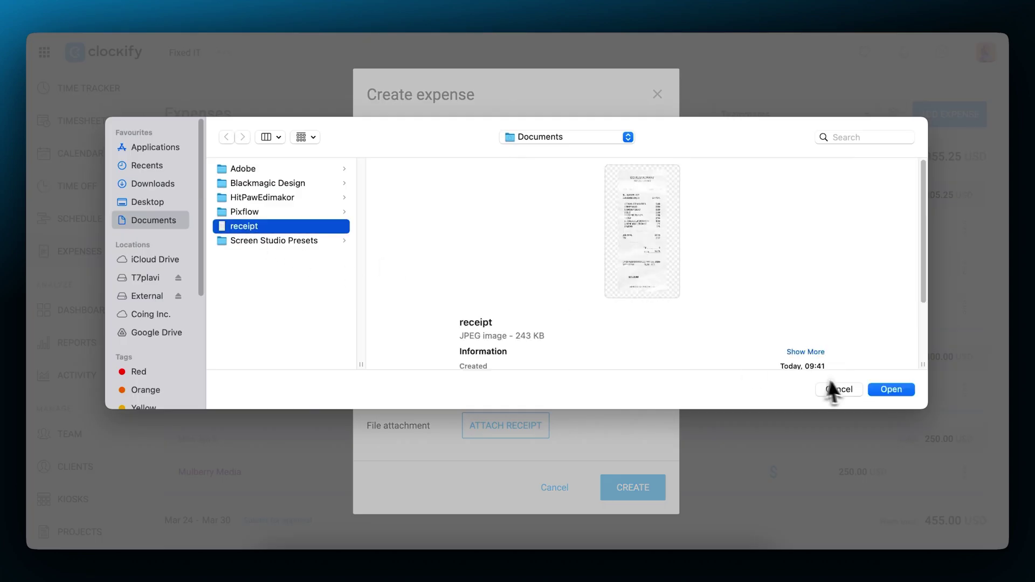
pyautogui.click(891, 389)
pyautogui.click(634, 486)
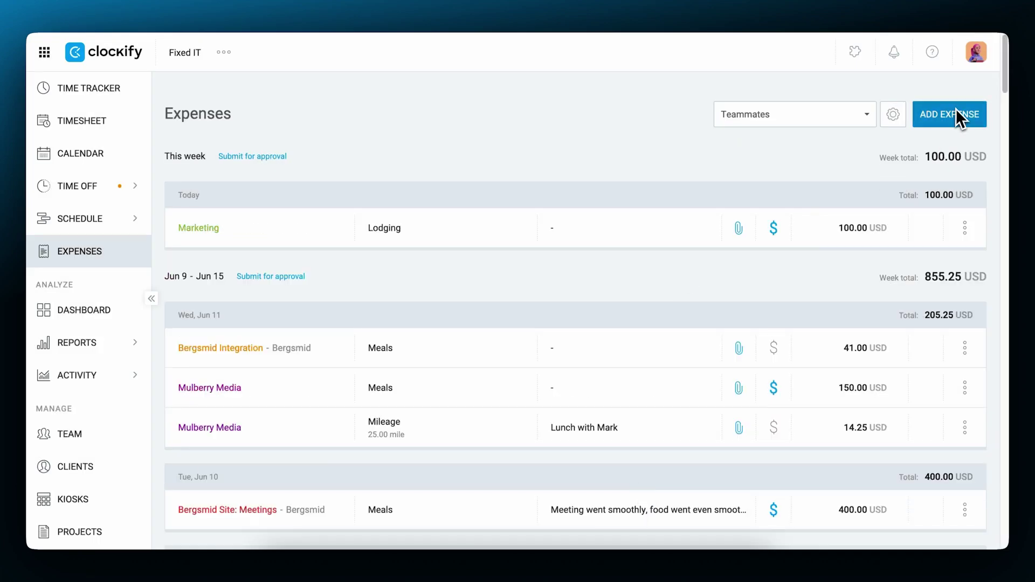
# - Log a 100-mile Marketing mileage expense
pyautogui.click(956, 111)
pyautogui.click(596, 216)
pyautogui.click(533, 310)
pyautogui.click(535, 253)
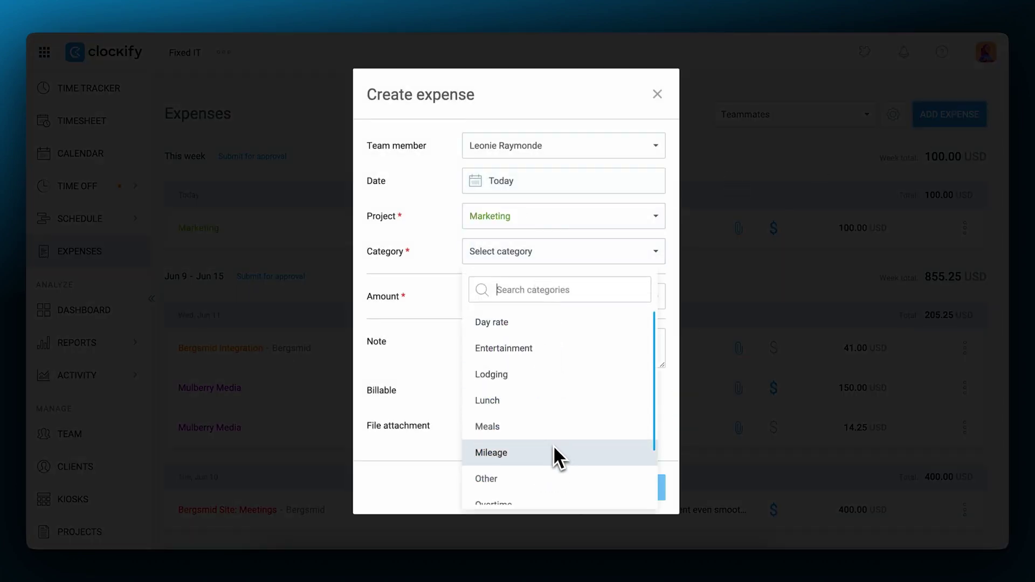
pyautogui.click(554, 452)
pyautogui.click(539, 300)
pyautogui.write('100')
pyautogui.click(637, 487)
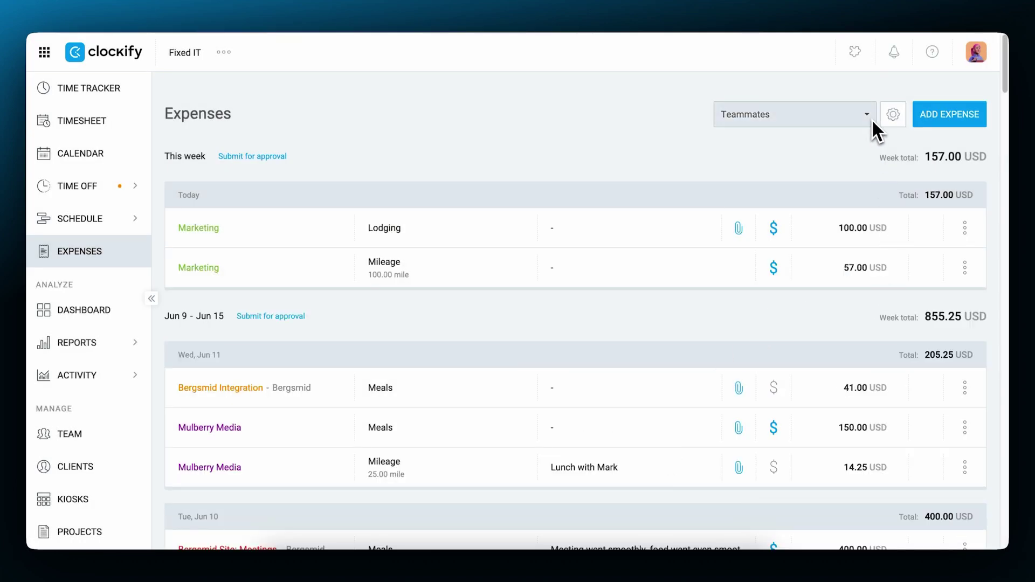
# - Review expense categories, then open the April–June 2025 Detailed expense report and its export options
pyautogui.click(872, 120)
pyautogui.click(892, 118)
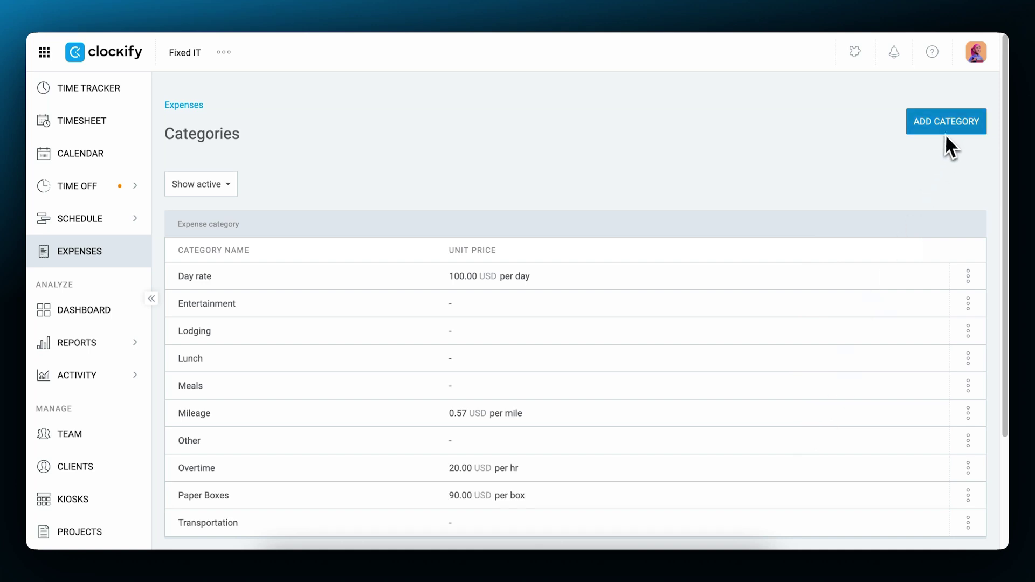
pyautogui.moveTo(102, 339)
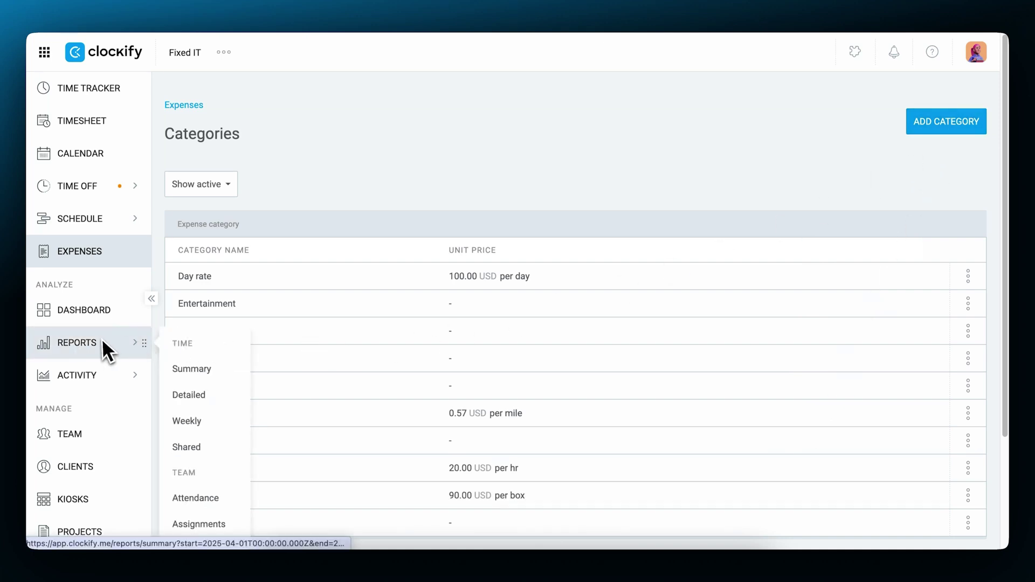
pyautogui.scroll(-2, 199, 378)
pyautogui.click(210, 506)
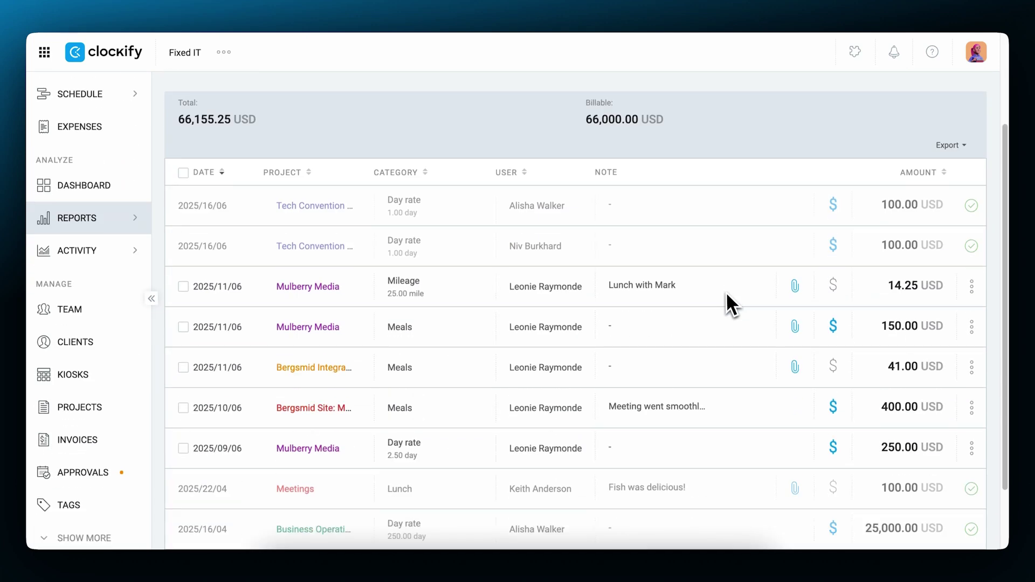
pyautogui.scroll(1, 725, 293)
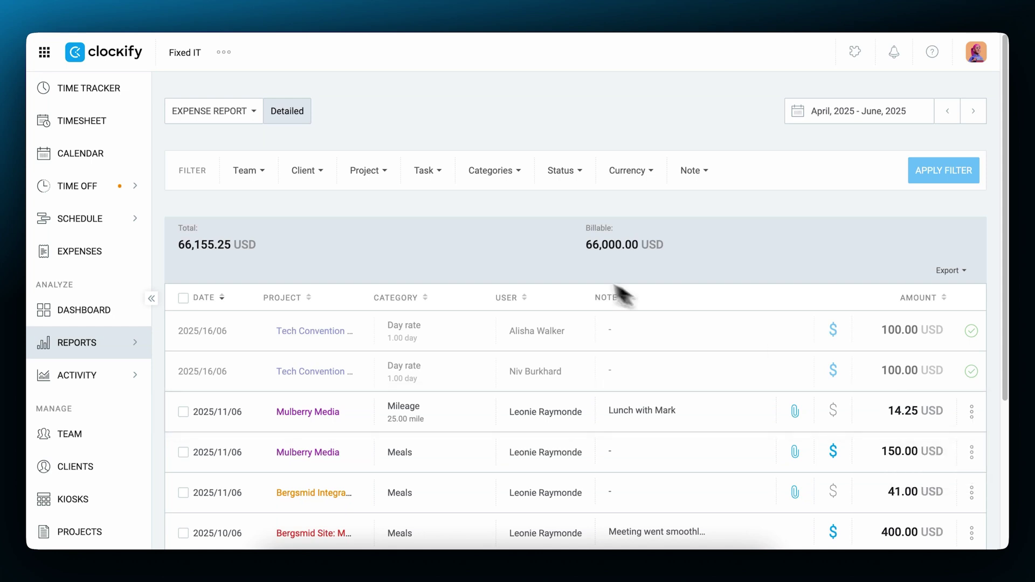
pyautogui.click(325, 175)
pyautogui.click(954, 270)
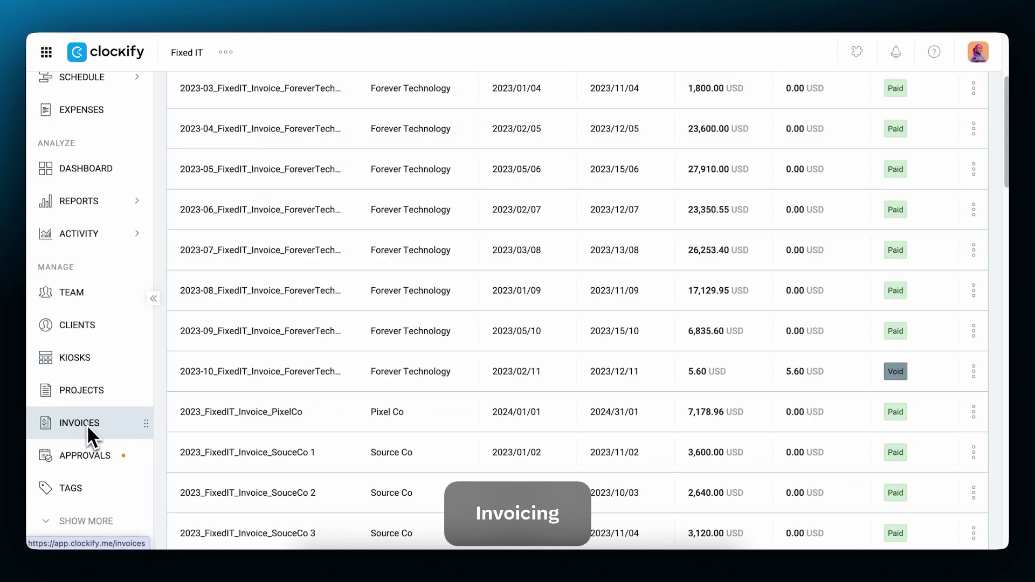
# - Create invoice BGS01 2050 for Forever Technology, issued 2025/31/07 and due 2025/10/08
pyautogui.click(86, 425)
pyautogui.click(958, 115)
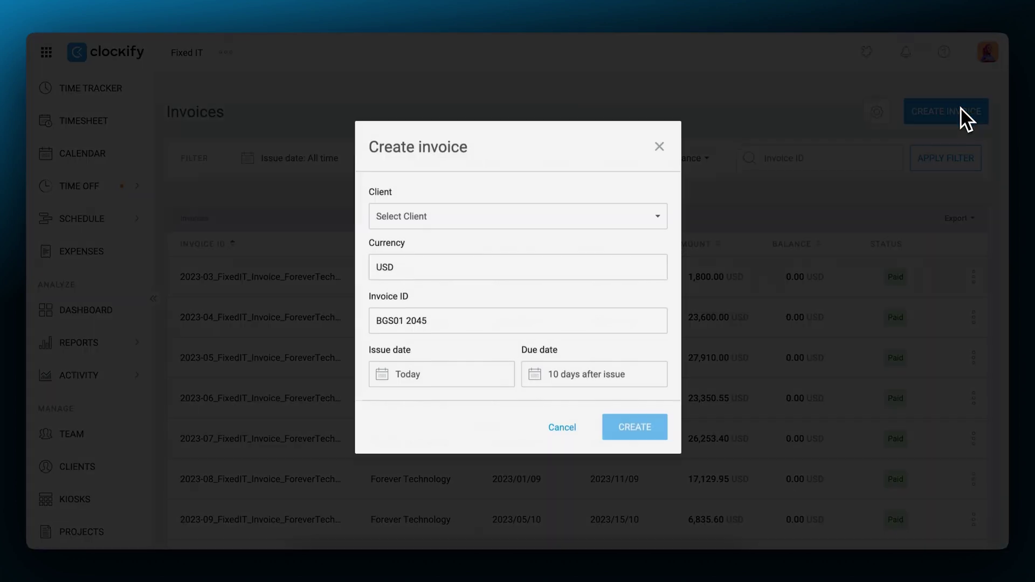
pyautogui.click(530, 216)
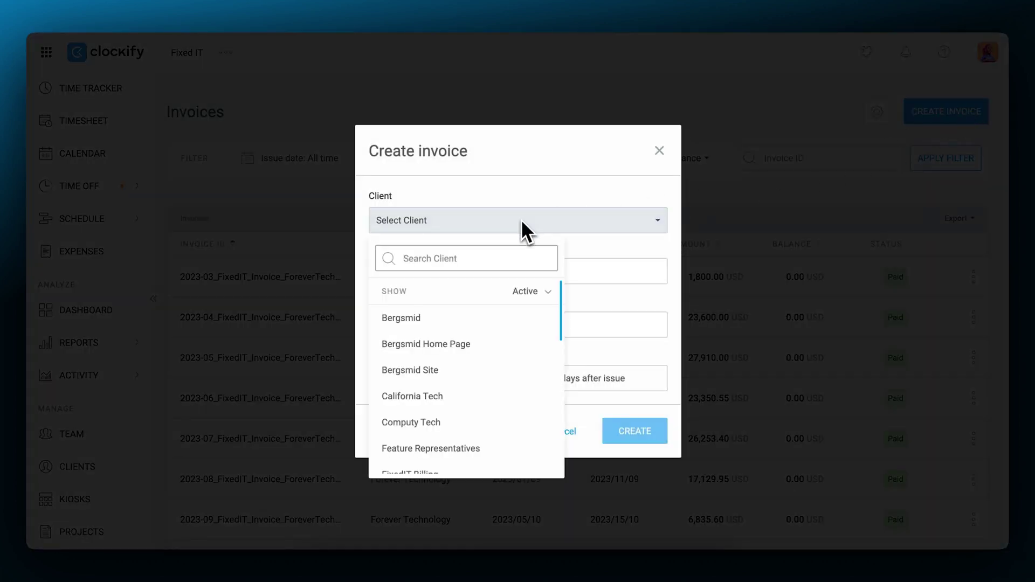
pyautogui.click(471, 344)
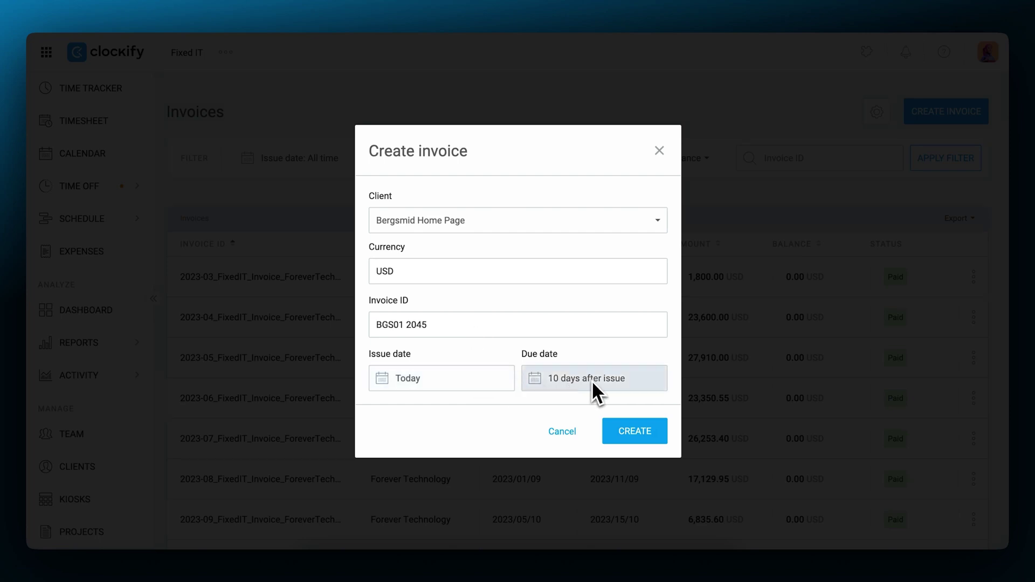
pyautogui.click(644, 431)
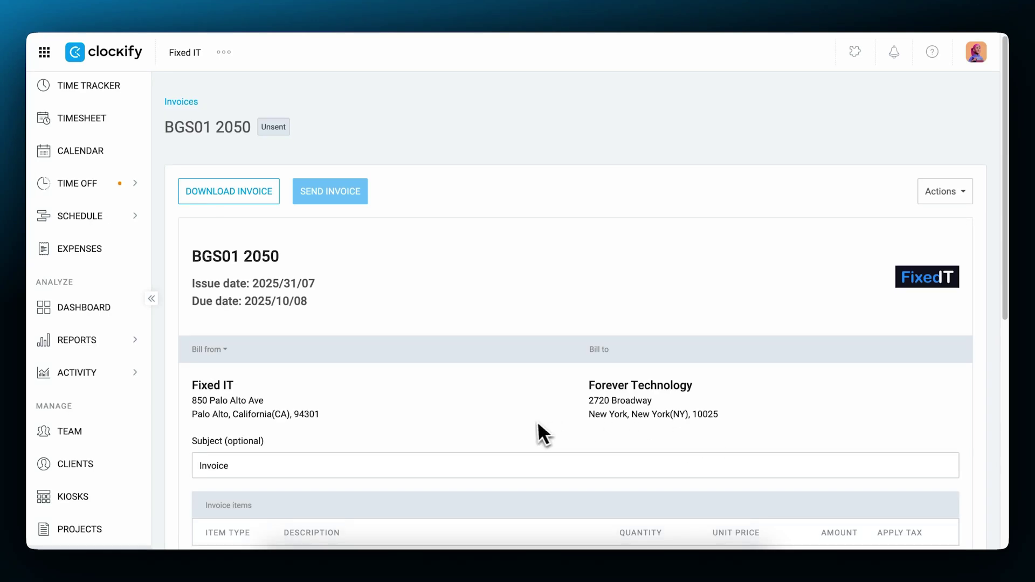
# - Import last month's Forever App time as a single item, with billable expenses grouped by Project
pyautogui.scroll(-5, 534, 421)
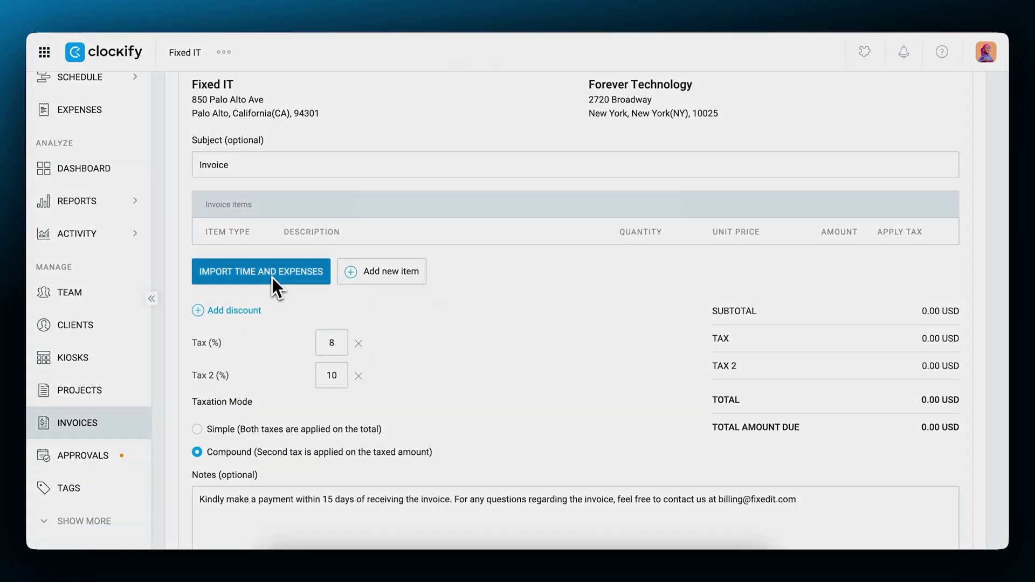
pyautogui.click(273, 277)
pyautogui.click(539, 190)
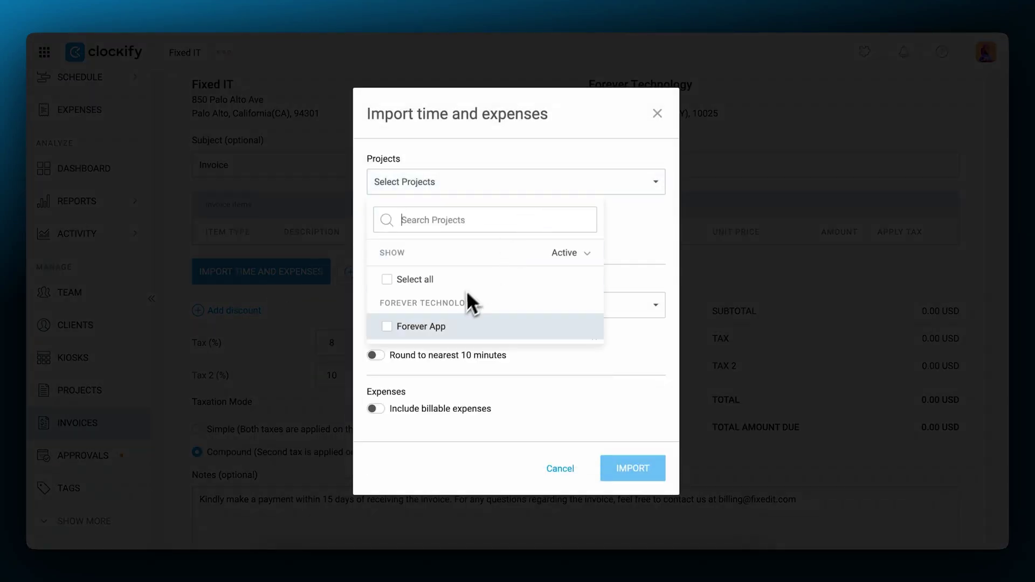
pyautogui.click(445, 326)
pyautogui.click(643, 237)
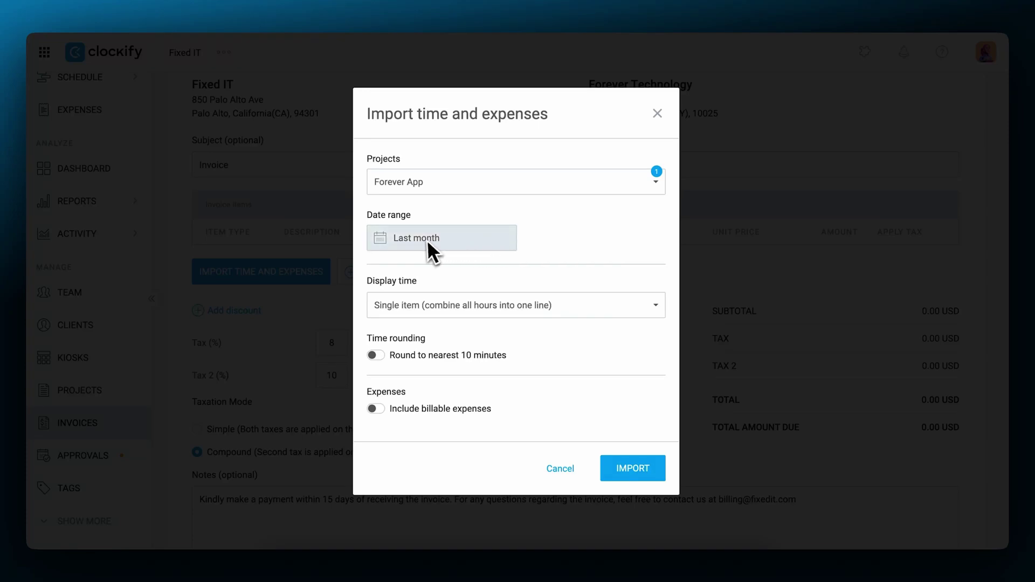
pyautogui.click(578, 304)
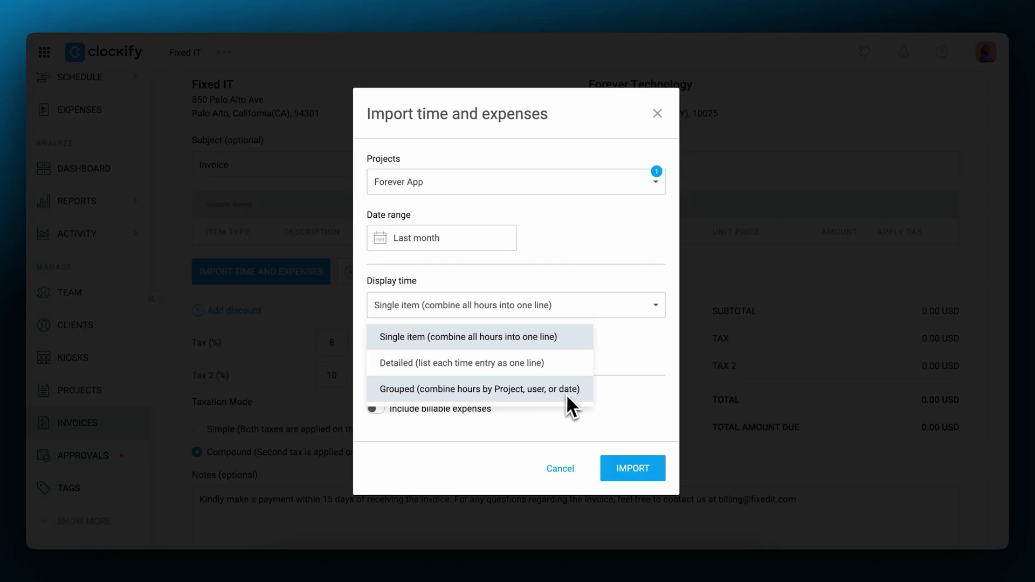
pyautogui.click(626, 344)
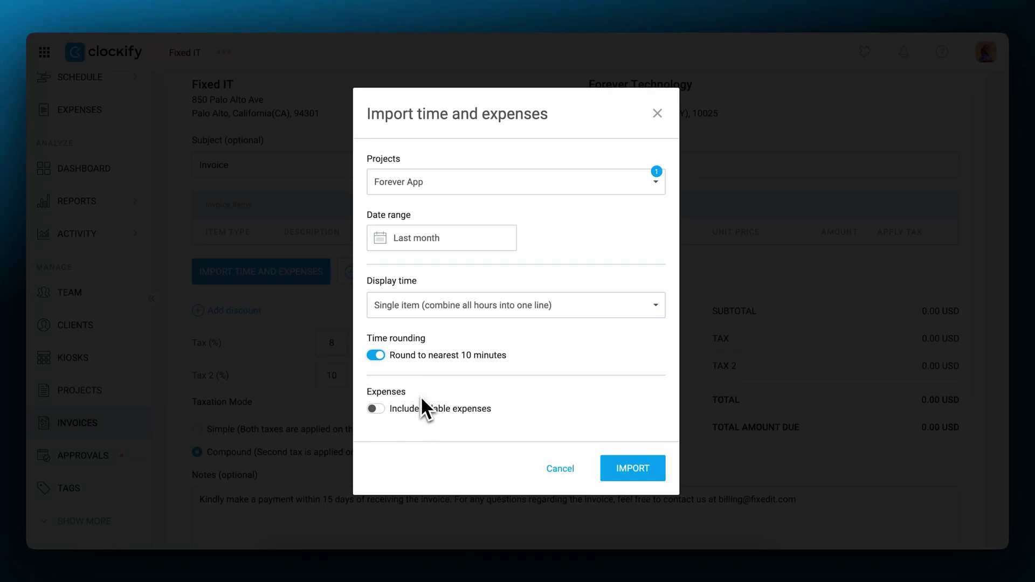
pyautogui.click(377, 411)
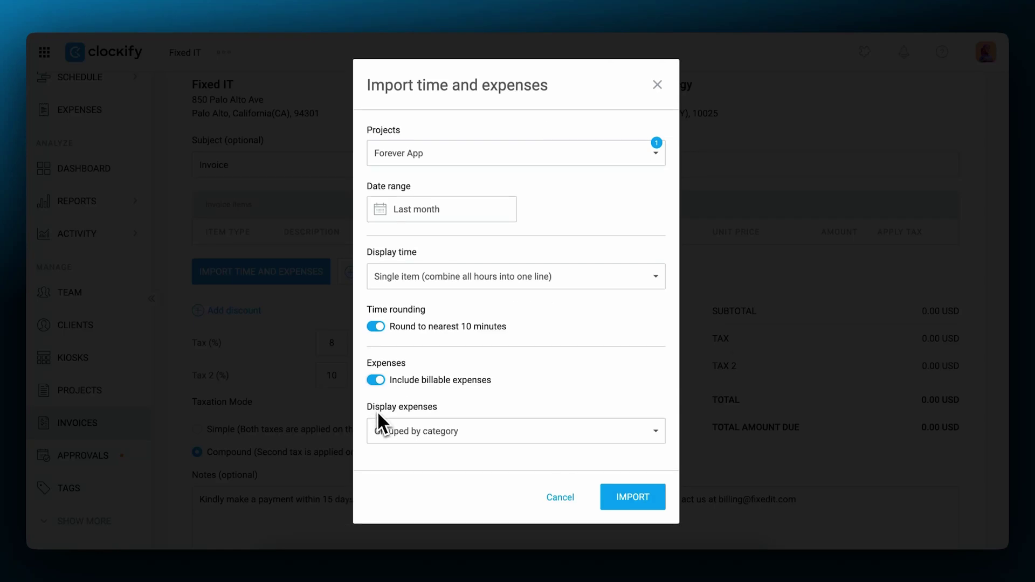
pyautogui.click(524, 434)
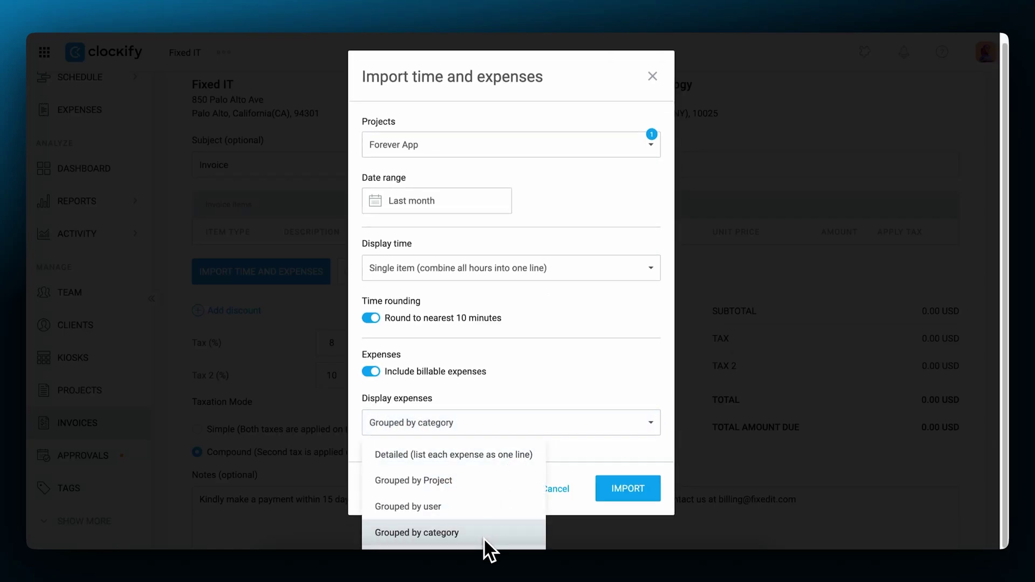
pyautogui.click(481, 484)
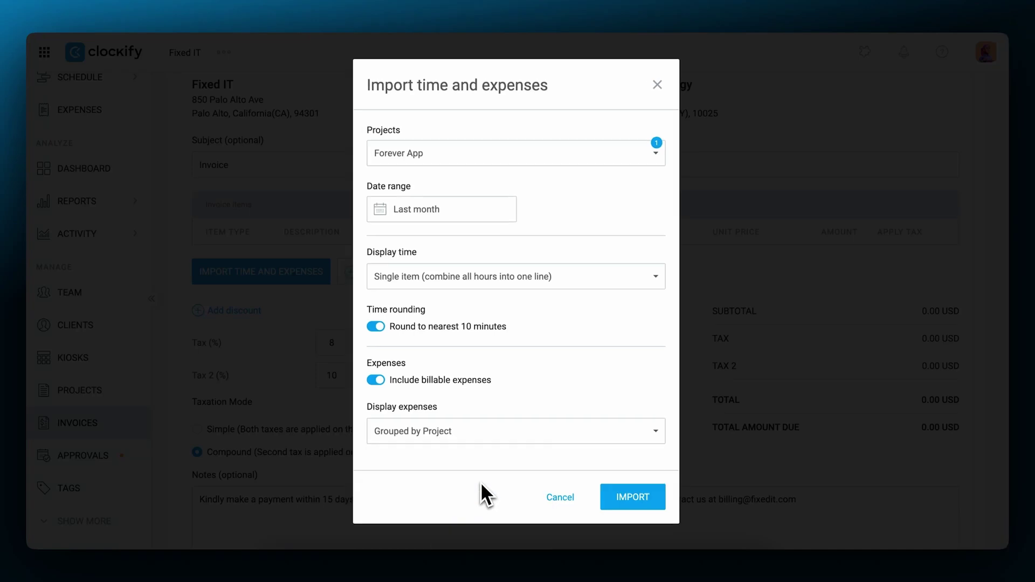
pyautogui.click(629, 495)
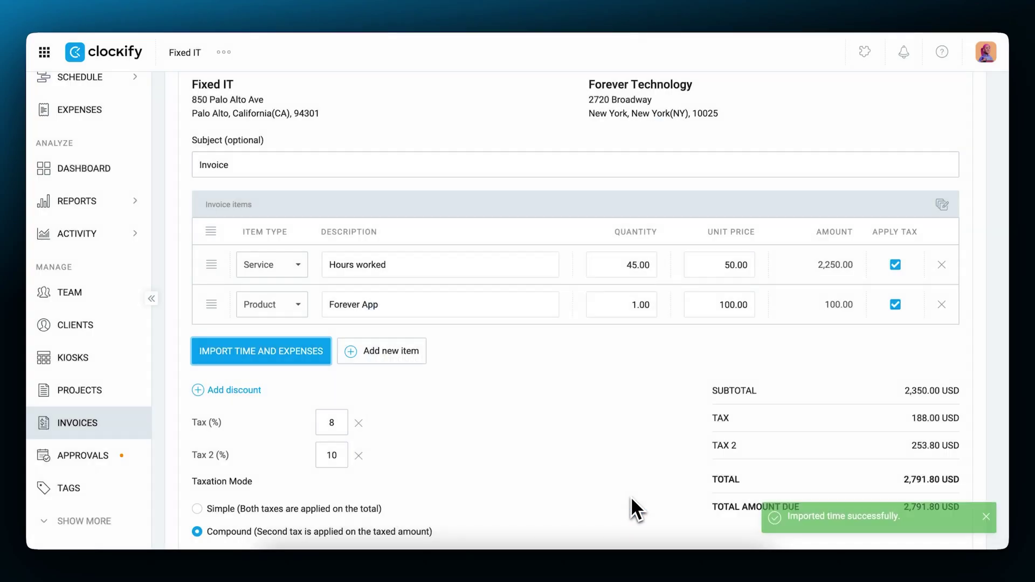
pyautogui.scroll(-2, 545, 383)
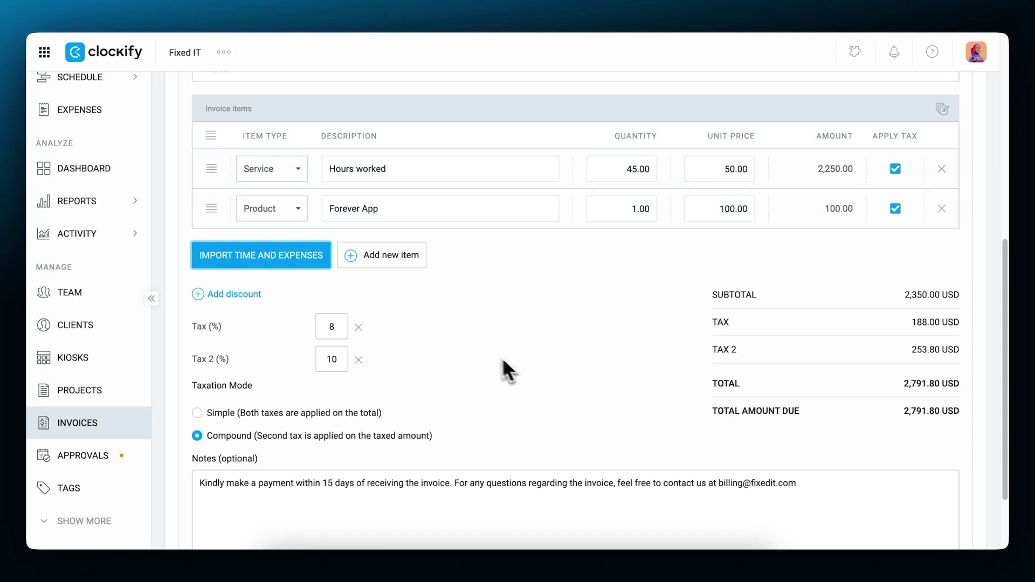
pyautogui.click(898, 158)
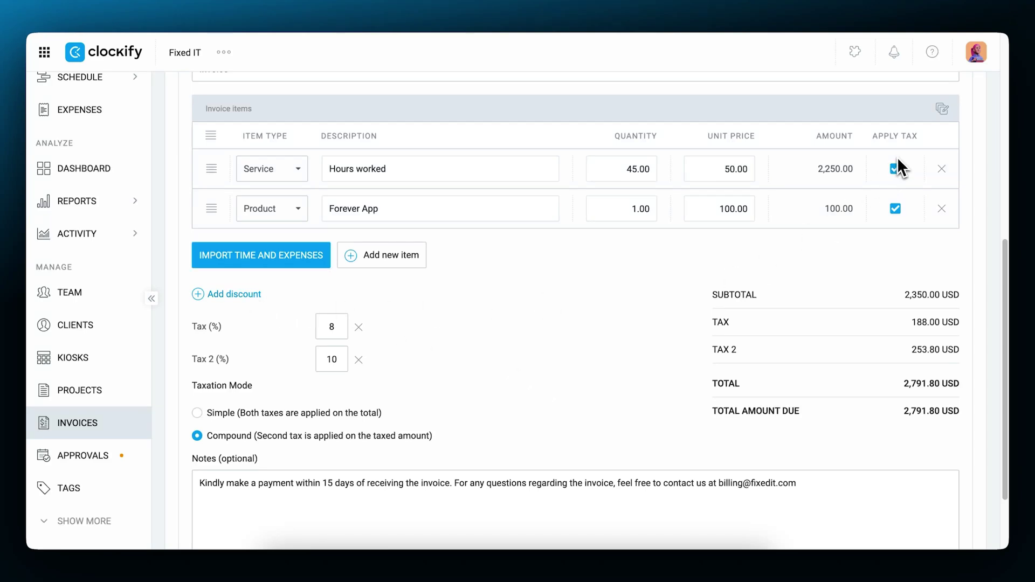
pyautogui.click(895, 169)
pyautogui.click(895, 168)
pyautogui.click(896, 209)
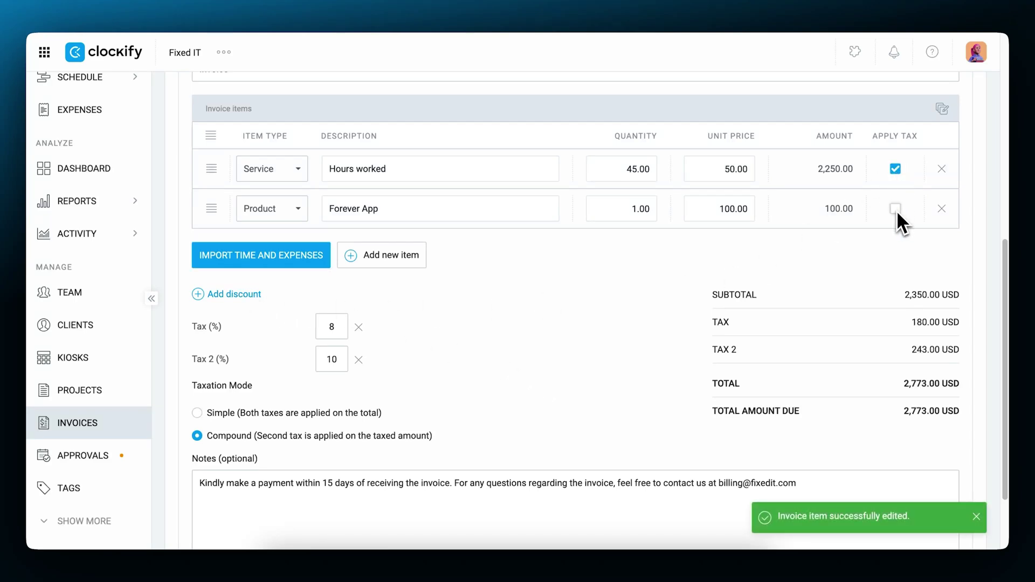
pyautogui.click(896, 209)
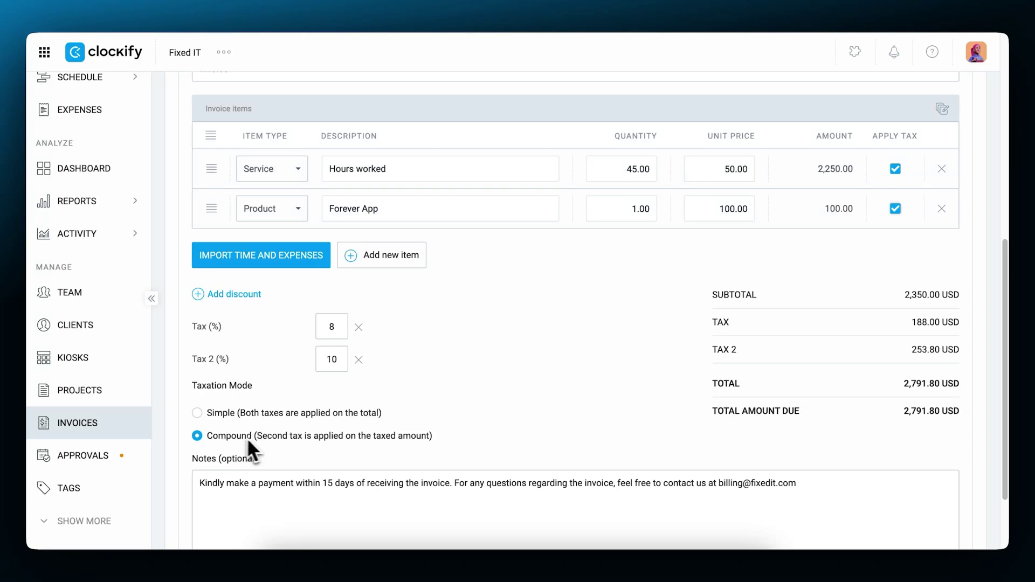
pyautogui.scroll(1, 519, 377)
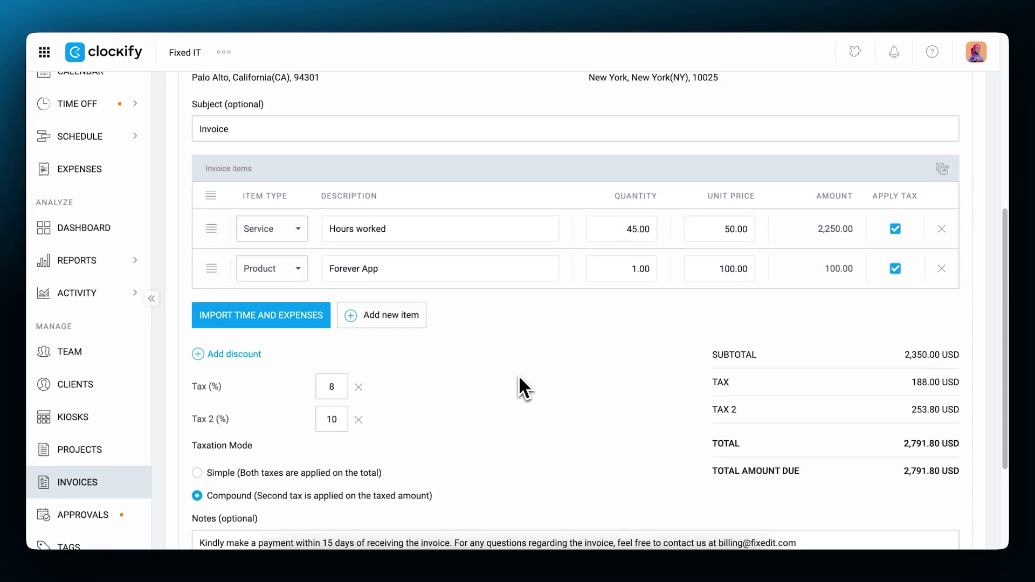
pyautogui.scroll(1, 520, 377)
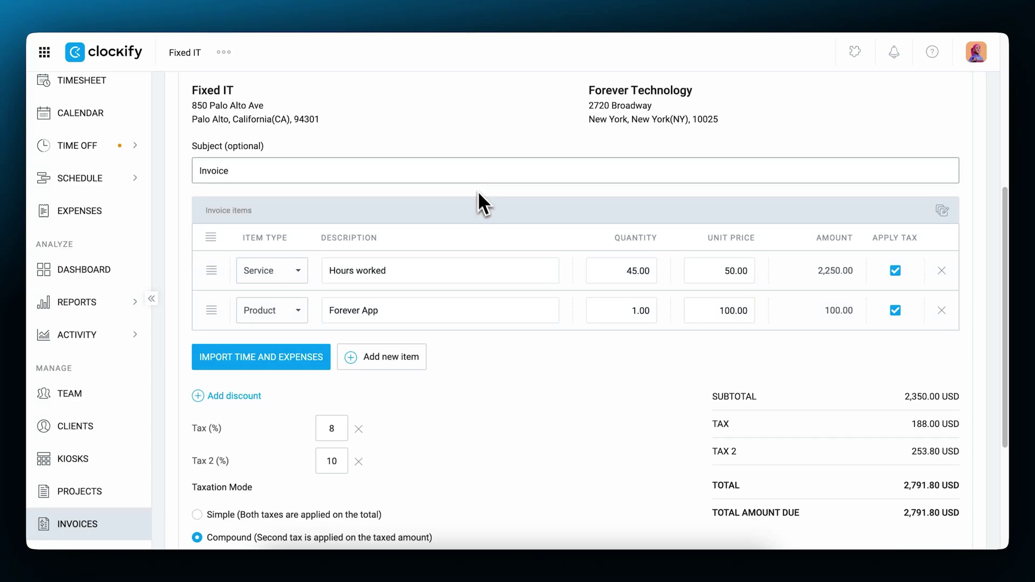
pyautogui.scroll(-4, 495, 425)
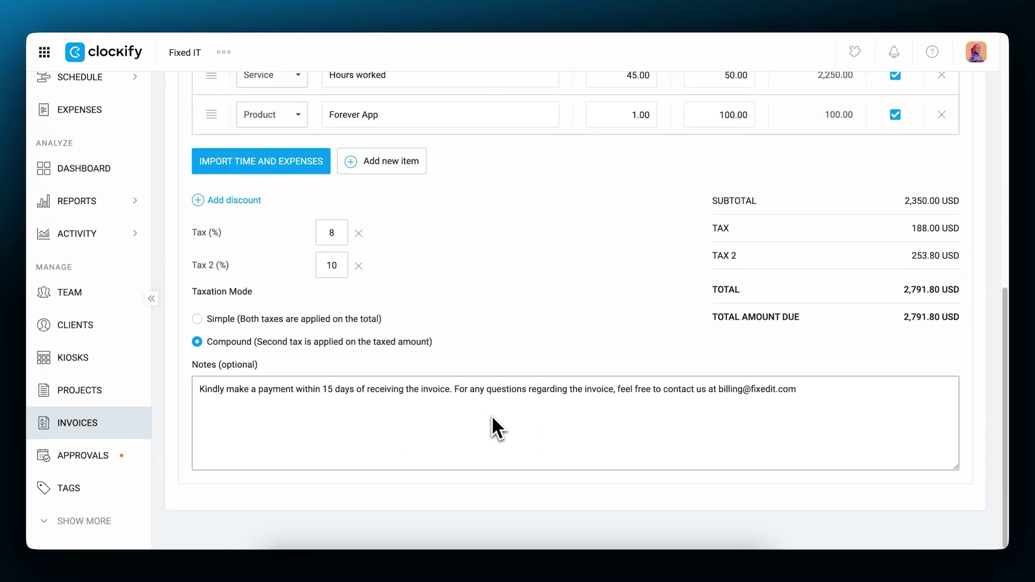
pyautogui.scroll(8, 492, 416)
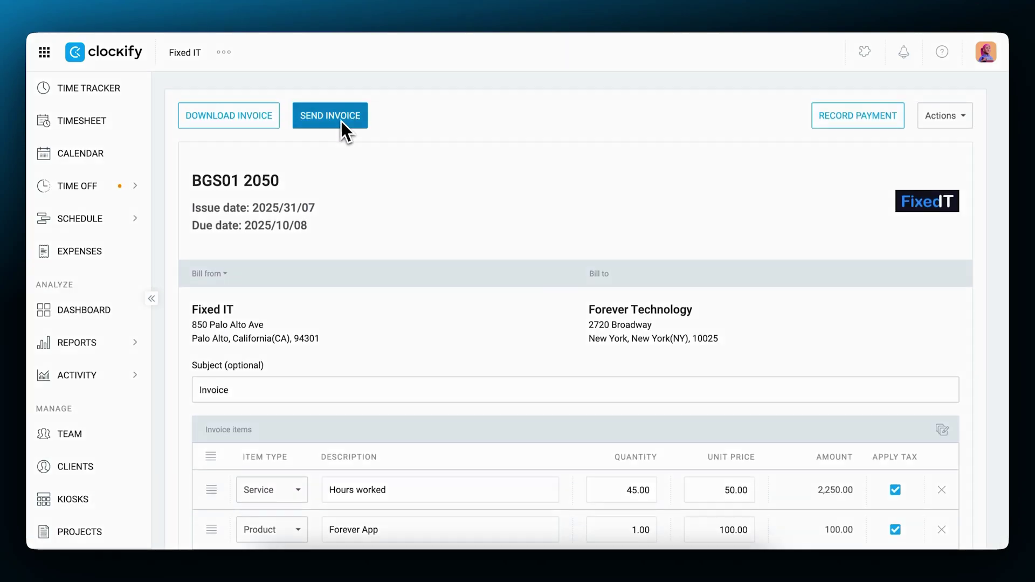
# - Email the 2,791.80 USD invoice BGS01 2050 to Forever Technology with the PDF attached
pyautogui.click(341, 122)
pyautogui.scroll(-2, 593, 375)
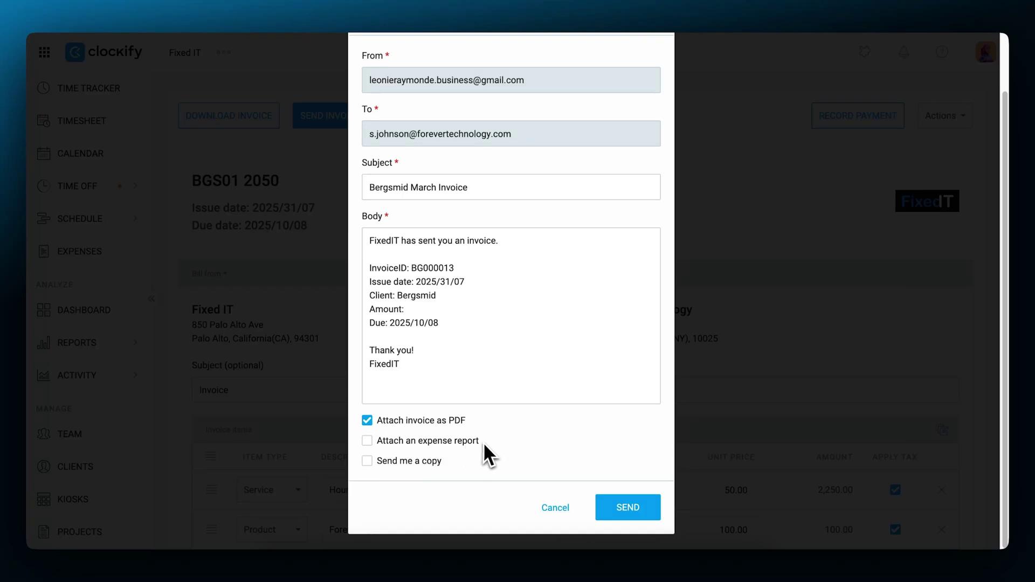
pyautogui.click(632, 504)
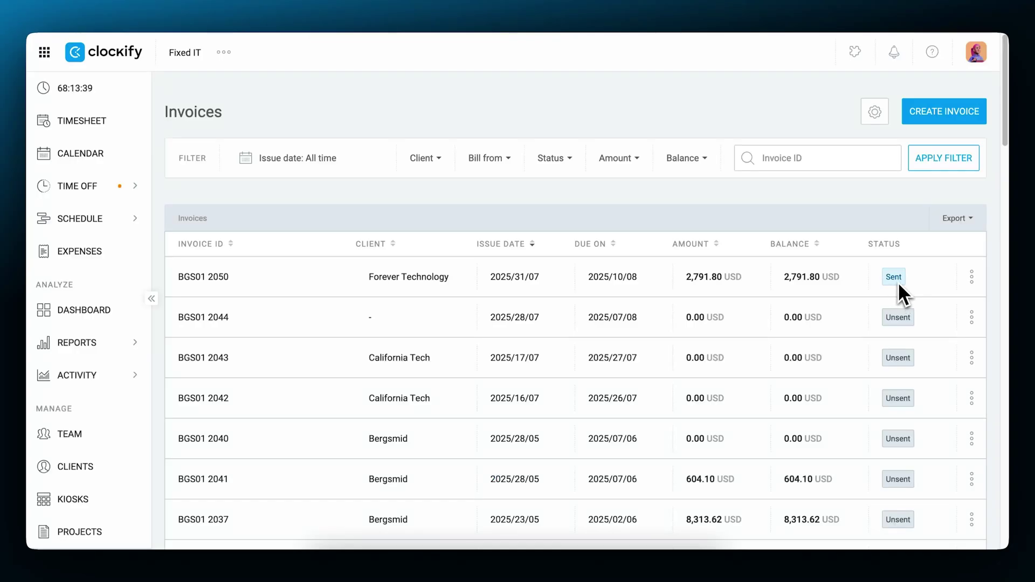
# - Filter the Detailed report's Status to Invoiced, showing 260:50 billable and 9,773.67 USD for April–June 2025
pyautogui.moveTo(135, 337)
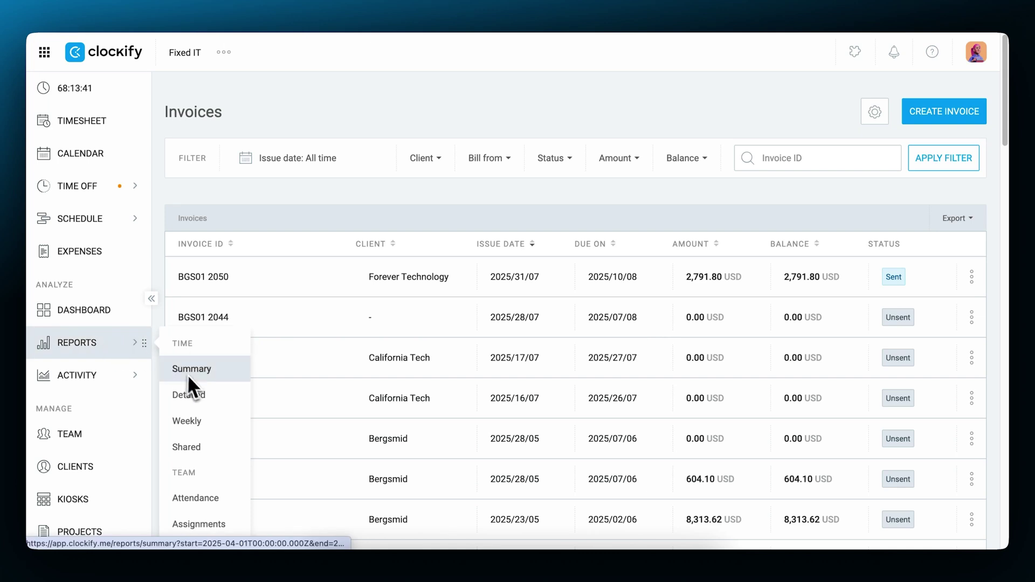
pyautogui.click(193, 393)
pyautogui.click(560, 172)
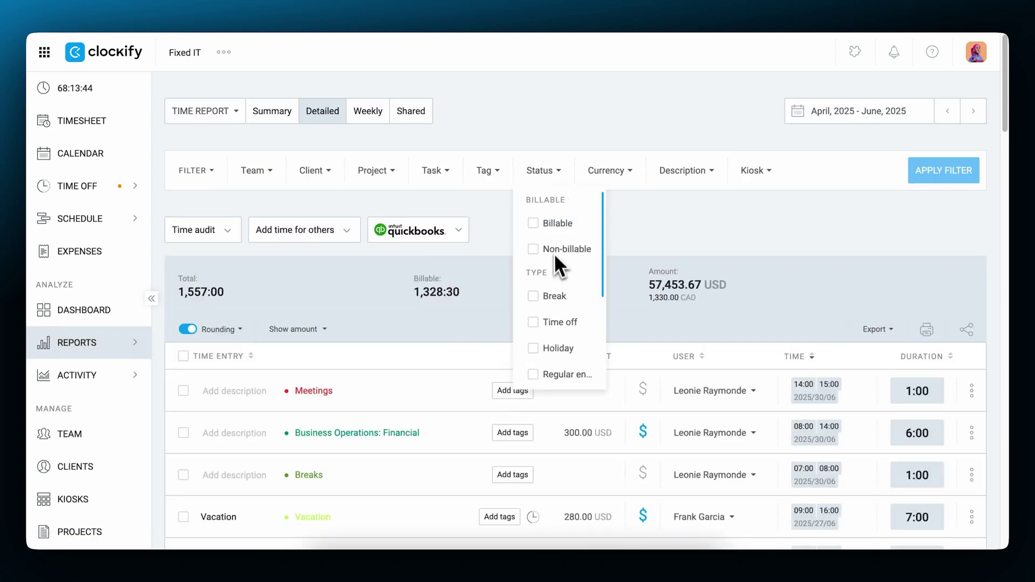
pyautogui.scroll(-3, 554, 253)
pyautogui.click(557, 346)
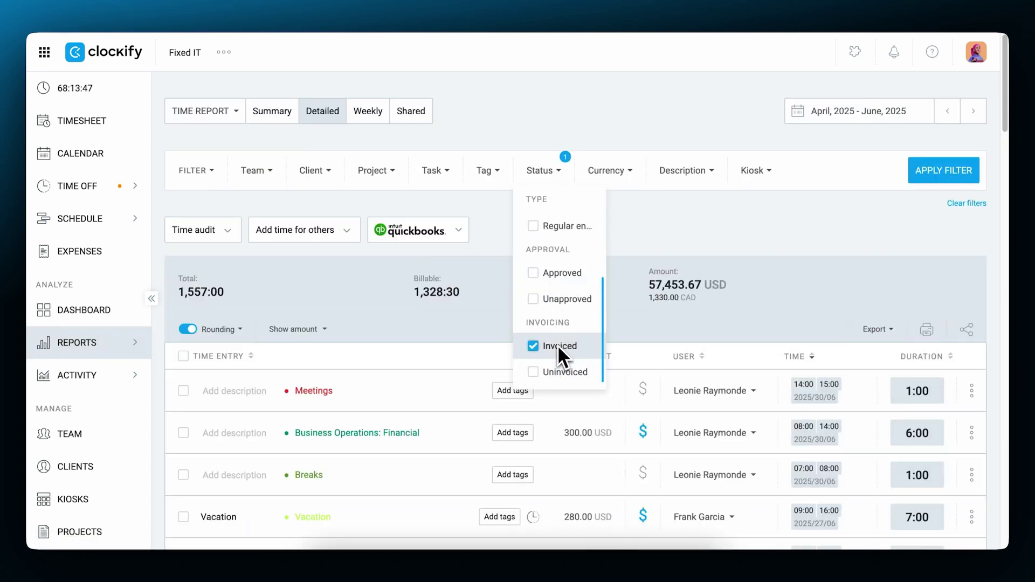
pyautogui.click(952, 174)
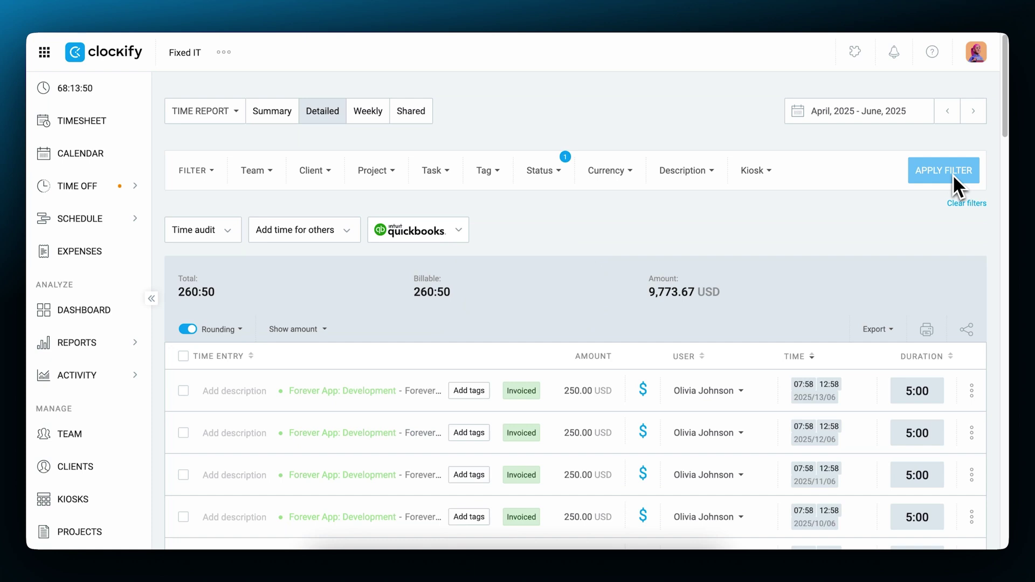
pyautogui.scroll(-4, 839, 258)
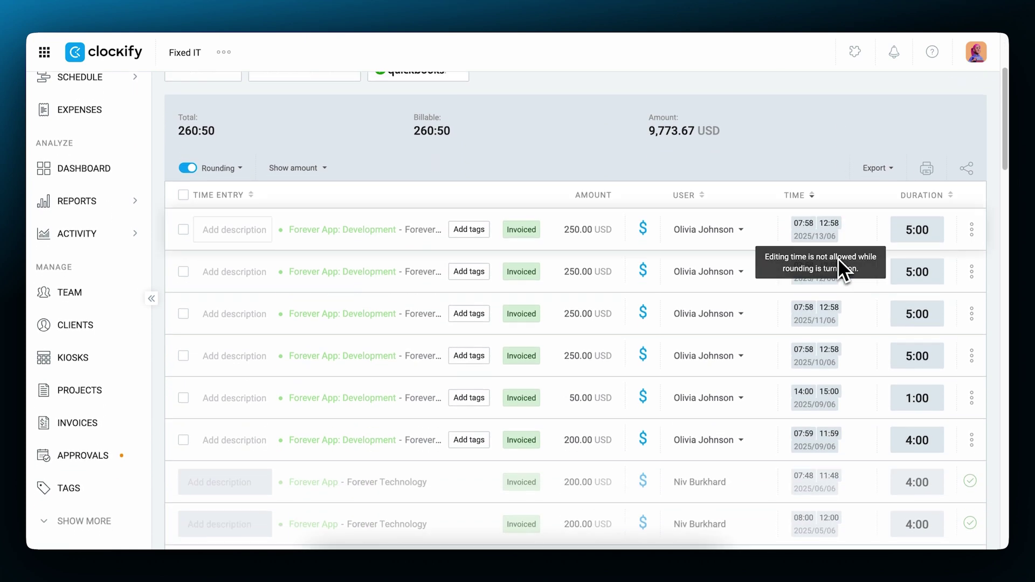
pyautogui.scroll(-1, 839, 261)
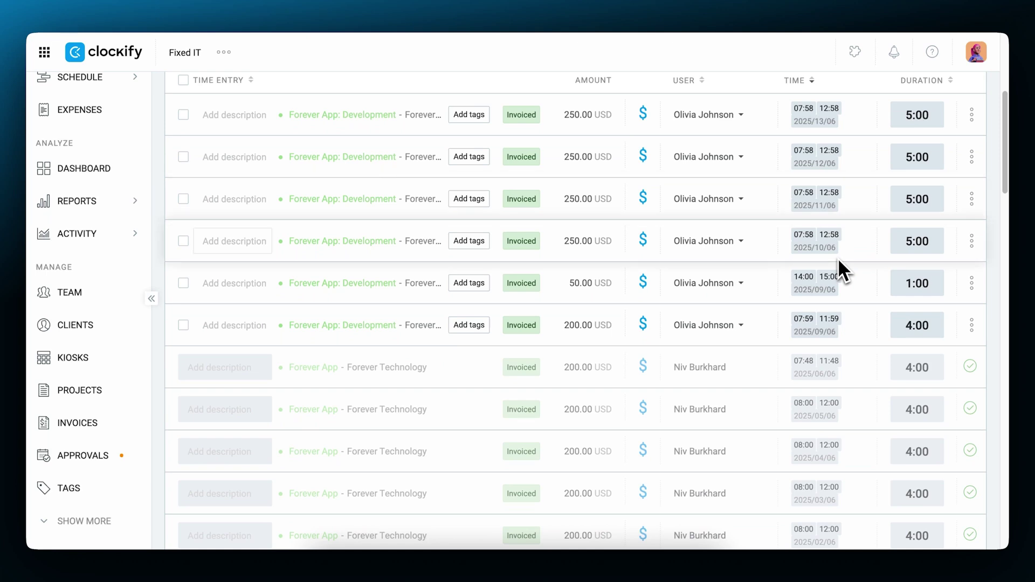
pyautogui.scroll(5, 838, 258)
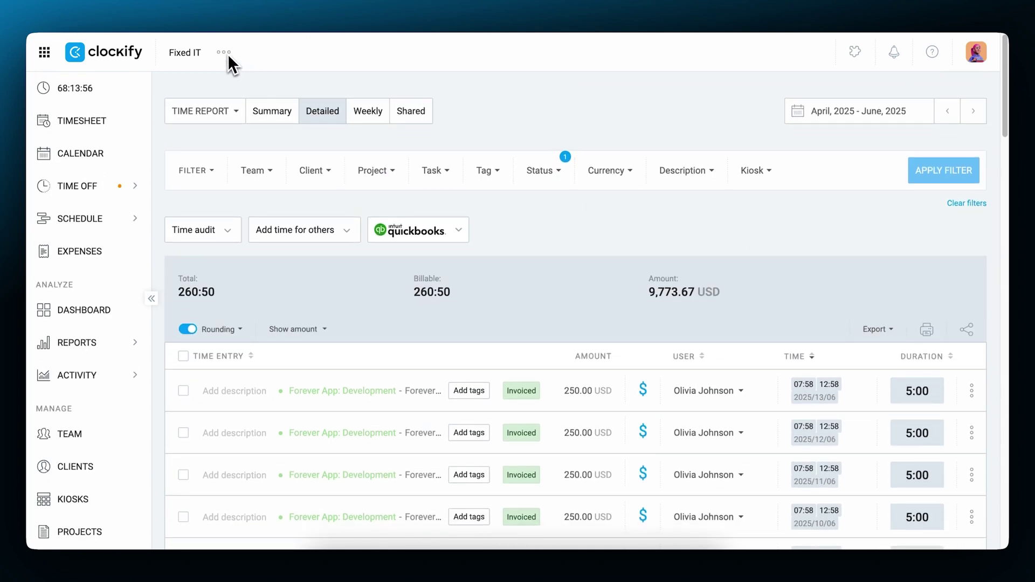
# - Check the workspace integrations, then bring up Send to QuickBooks for 50 unsent entries (117:20, Apr 5–May 3)
pyautogui.click(225, 52)
pyautogui.click(261, 83)
pyautogui.click(703, 160)
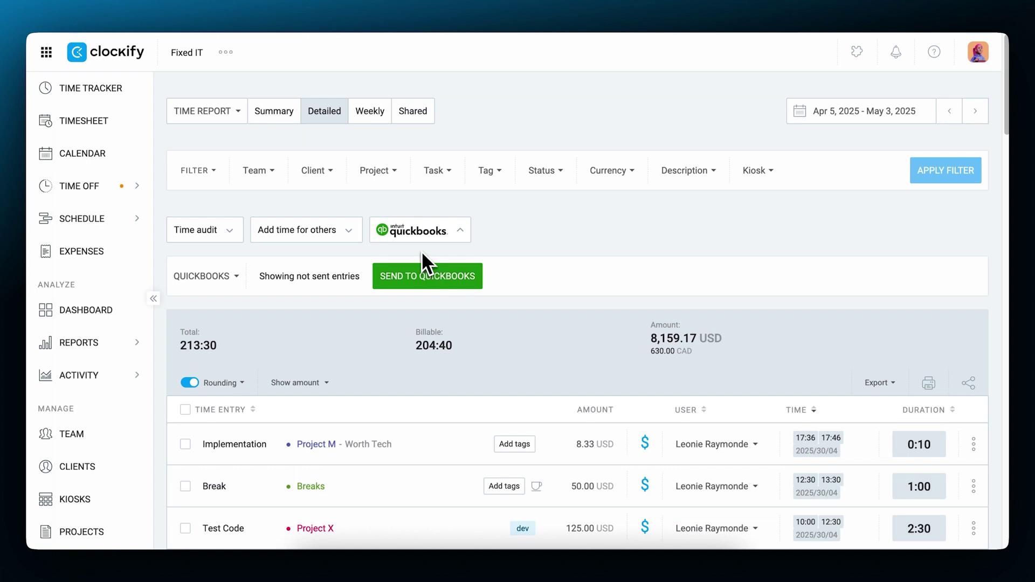
pyautogui.click(433, 283)
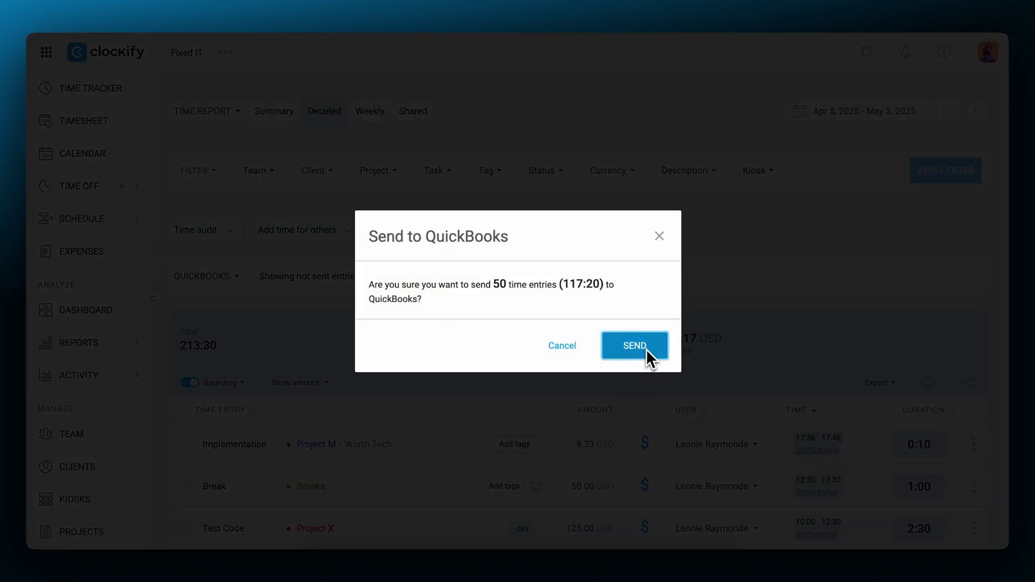